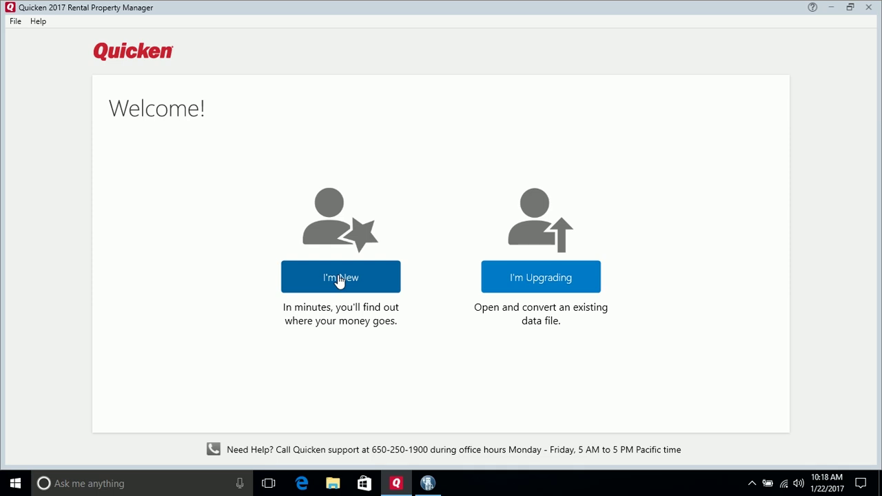
Start setup as a new user and place the cursor in the Intuit sign-in Password field
{"action": "left_click", "coordinate": [339, 279]}
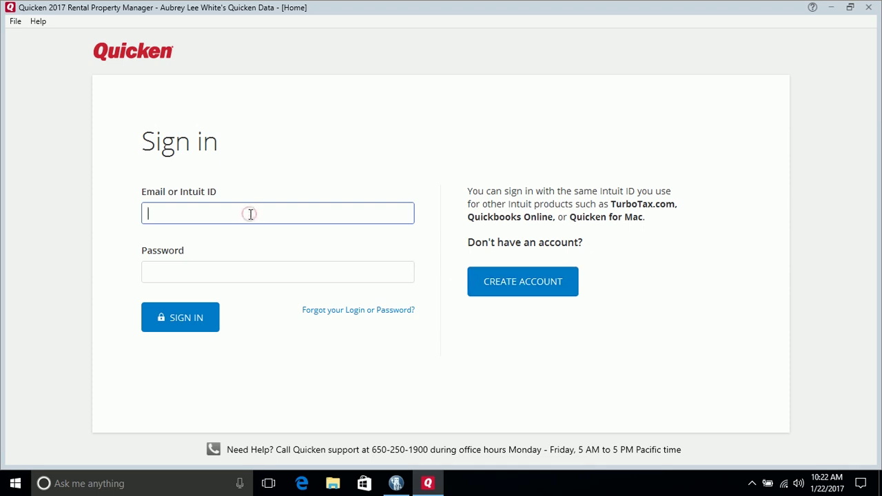
{"action": "left_click", "coordinate": [264, 279]}
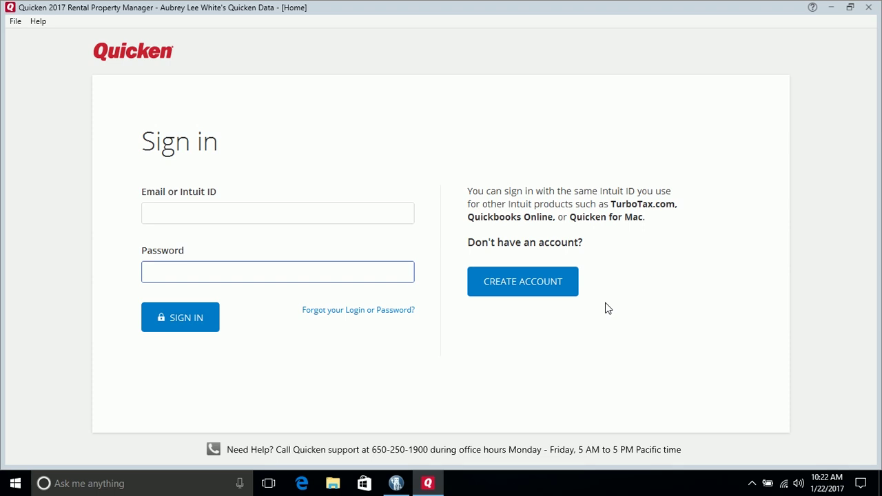
Switch to creating an Intuit account and fill in the e-mail address and mobile phone number
{"action": "left_click", "coordinate": [531, 288]}
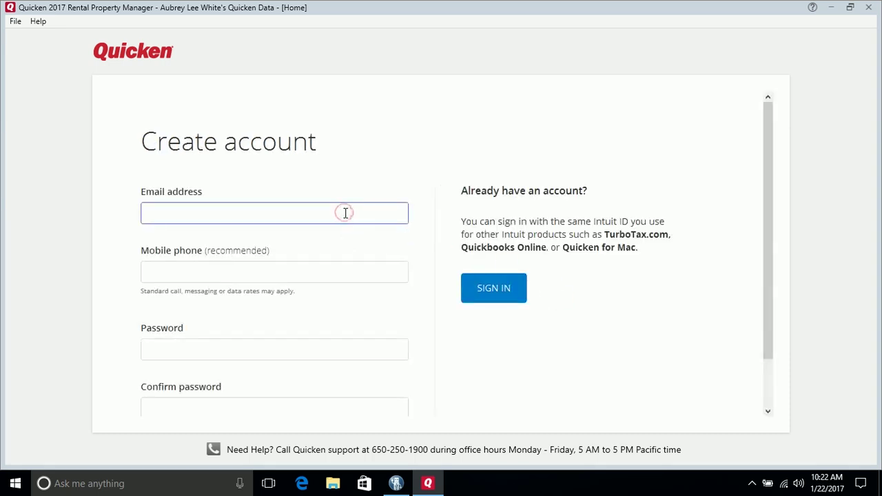
{"action": "key", "text": "Tab"}
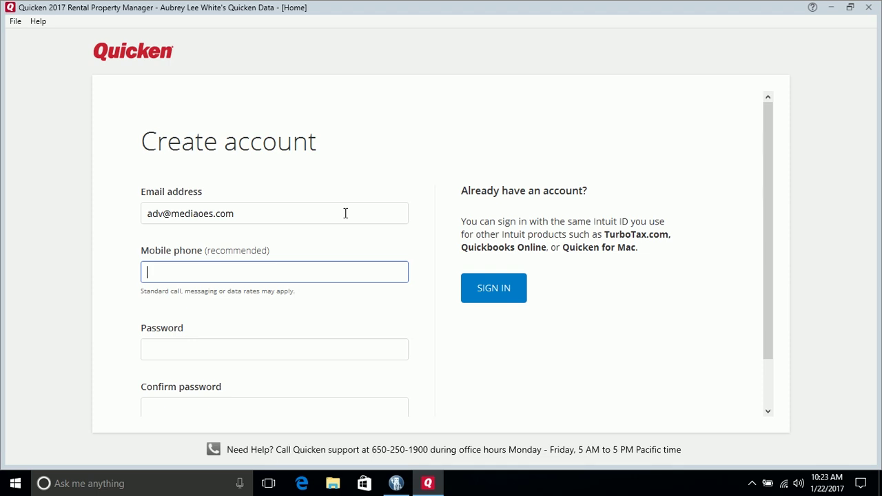
Enter the new account password, retype it in Confirm password, and submit the account details
{"action": "left_click", "coordinate": [284, 354]}
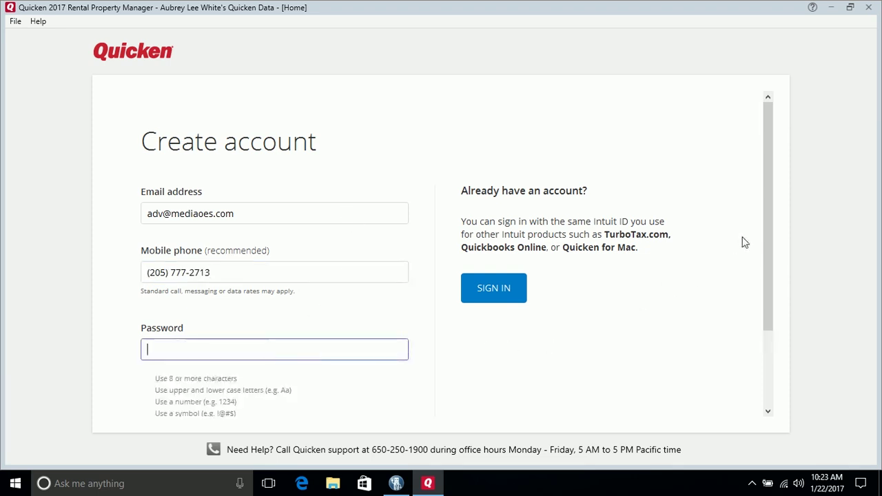
{"action": "left_click_drag", "start_coordinate": [770, 225], "coordinate": [782, 295]}
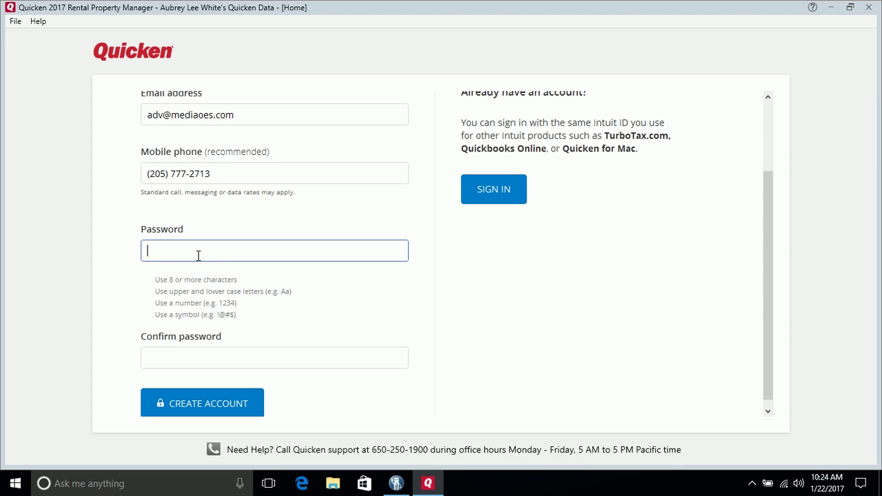
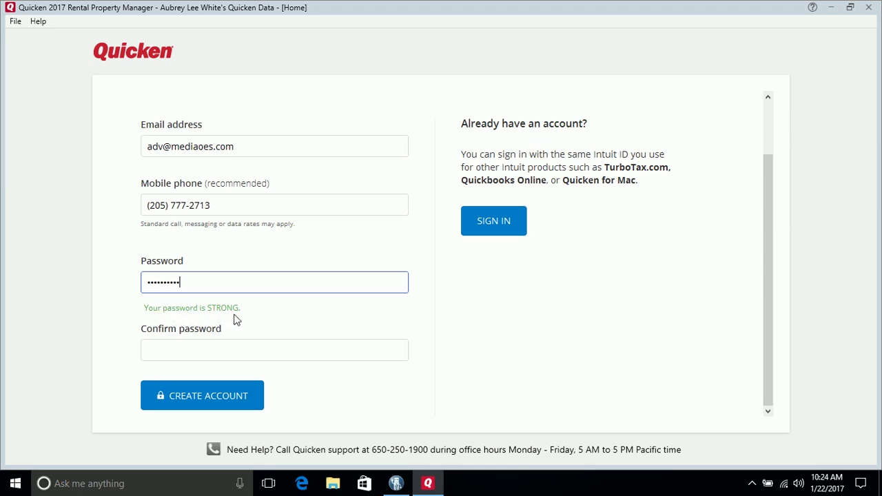
{"action": "left_click", "coordinate": [230, 355]}
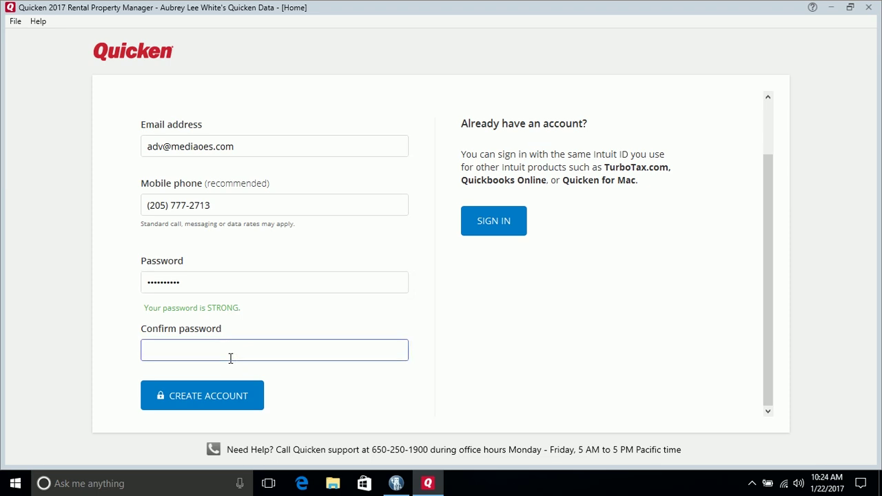
{"action": "type", "text": "••••••••••"}
{"action": "key", "text": "Tab"}
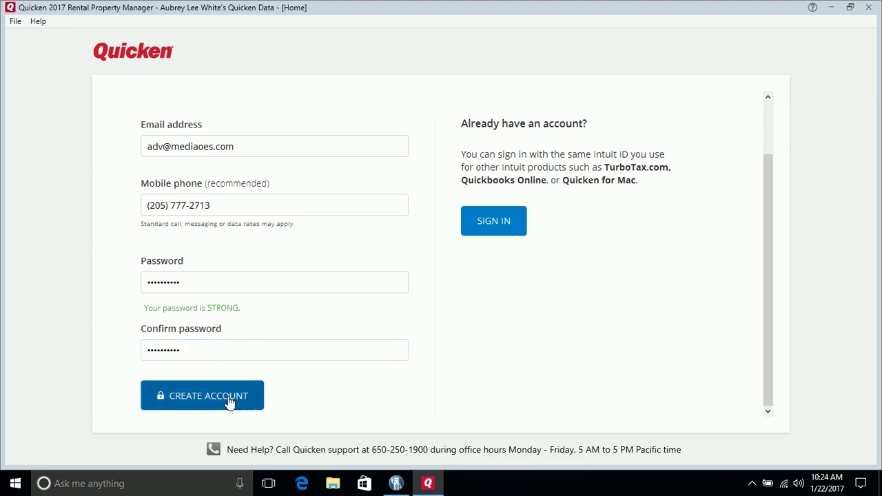
{"action": "left_click", "coordinate": [228, 403]}
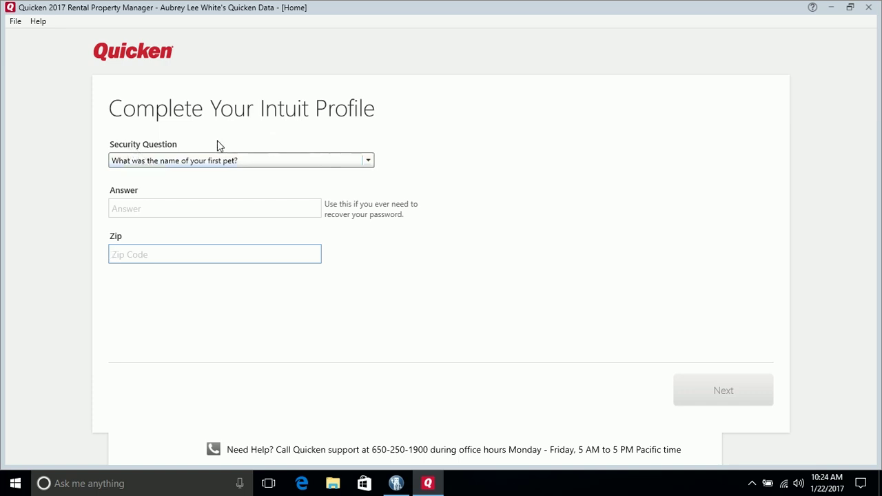
Pick 'What was the name of your first boss?', fill in its answer and the zip code, then submit
{"action": "left_click", "coordinate": [369, 162]}
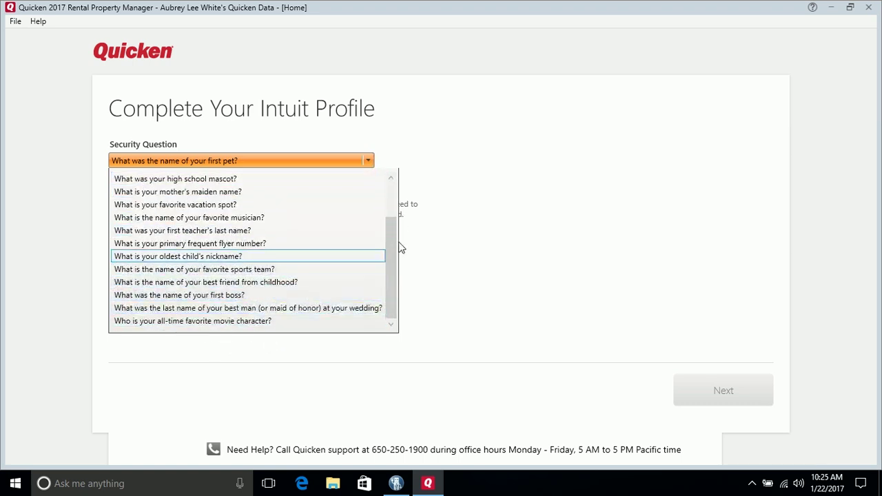
{"action": "left_click", "coordinate": [204, 297]}
{"action": "left_click", "coordinate": [189, 211]}
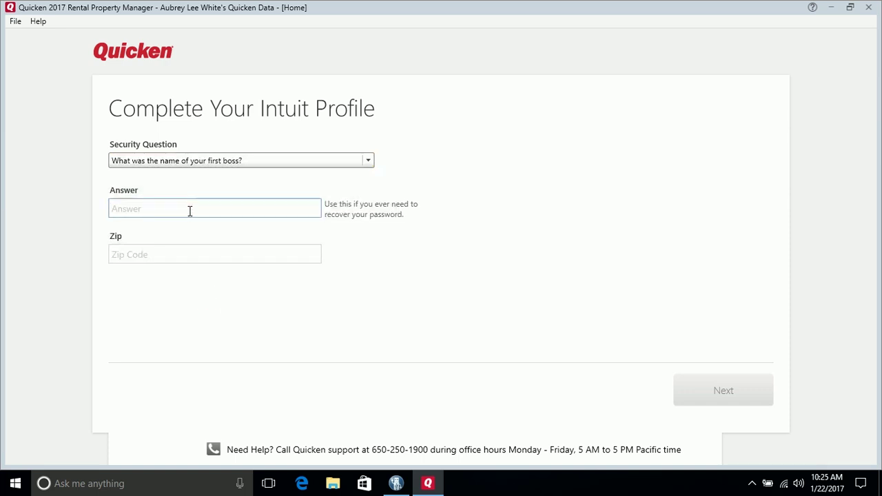
{"action": "left_click", "coordinate": [208, 251]}
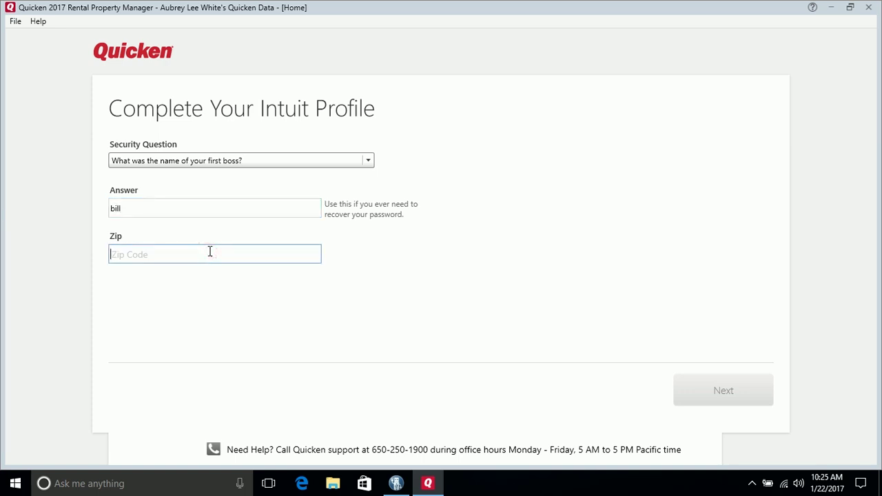
{"action": "type", "text": "35218"}
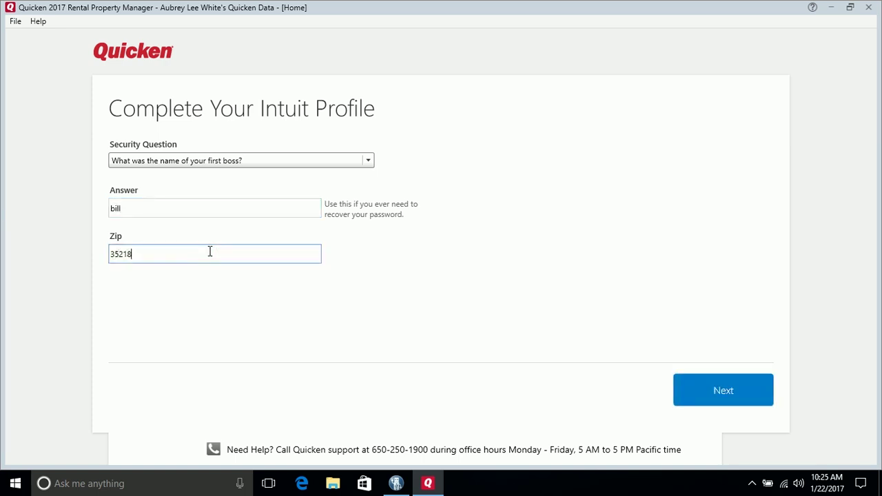
{"action": "left_click", "coordinate": [714, 395]}
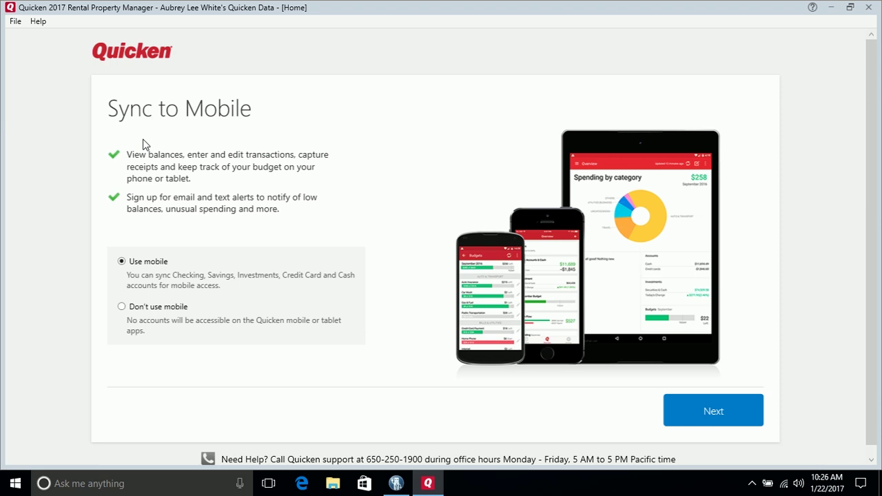
Choose Don't use mobile and continue past the Sync to Mobile step
{"action": "left_click", "coordinate": [120, 309]}
{"action": "left_click", "coordinate": [719, 414]}
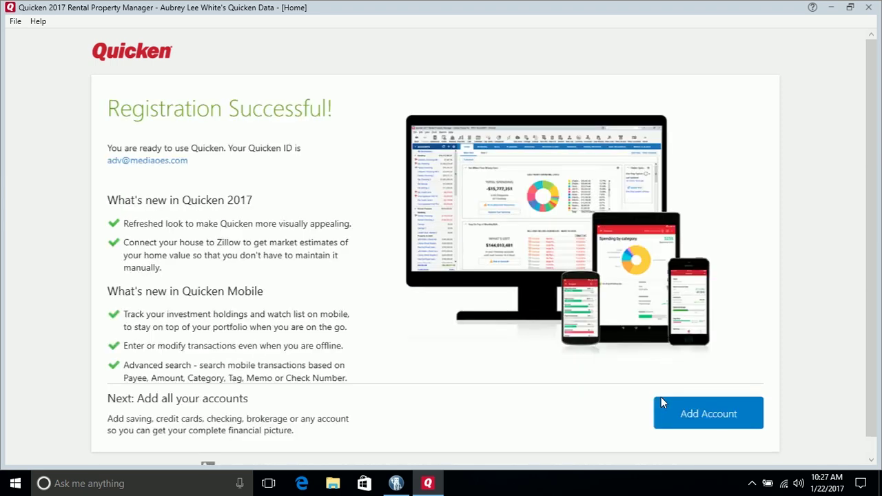
Move past the Registration Successful page to the Add Account dialog
{"action": "left_click", "coordinate": [661, 398]}
Choose Checking under Spending & Saving as the new account type
{"action": "left_click", "coordinate": [701, 420]}
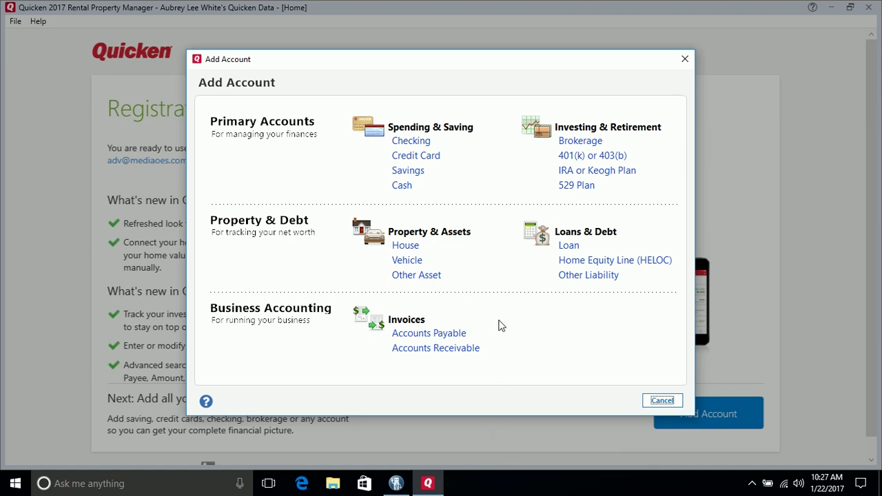
{"action": "left_click", "coordinate": [412, 142]}
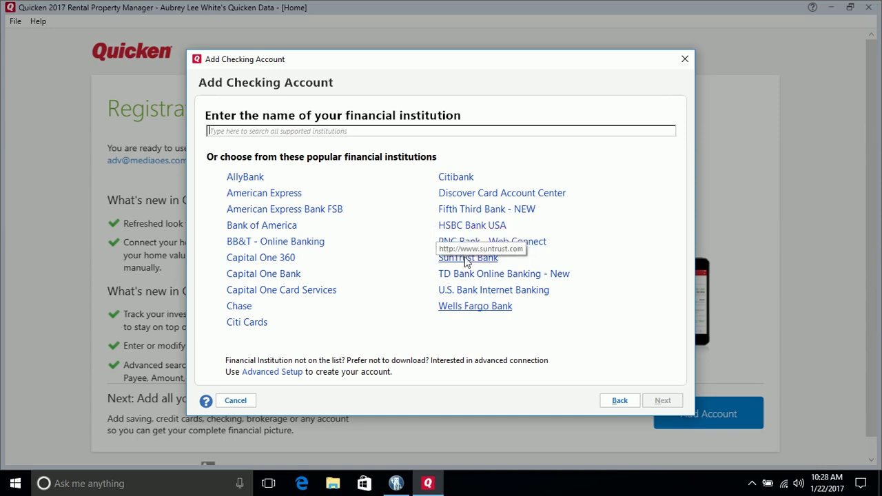
Search the financial institution list for 'First US'
{"action": "left_click", "coordinate": [413, 132]}
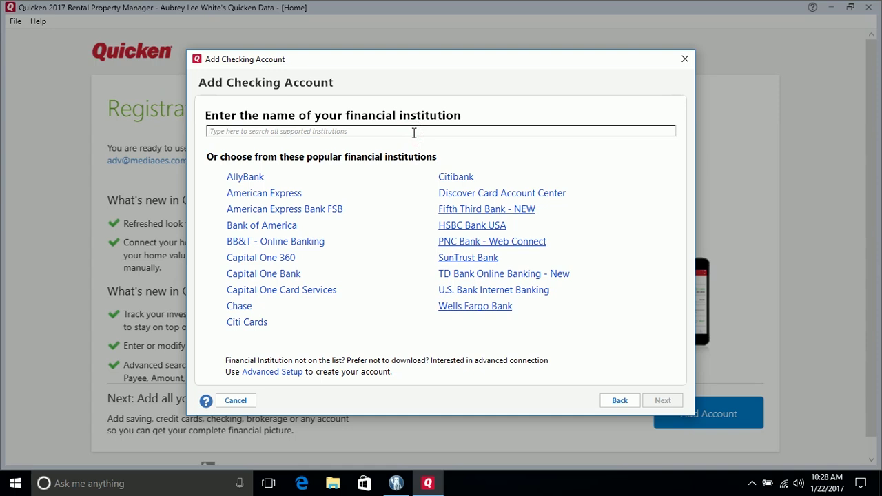
{"action": "type", "text": "Firs"}
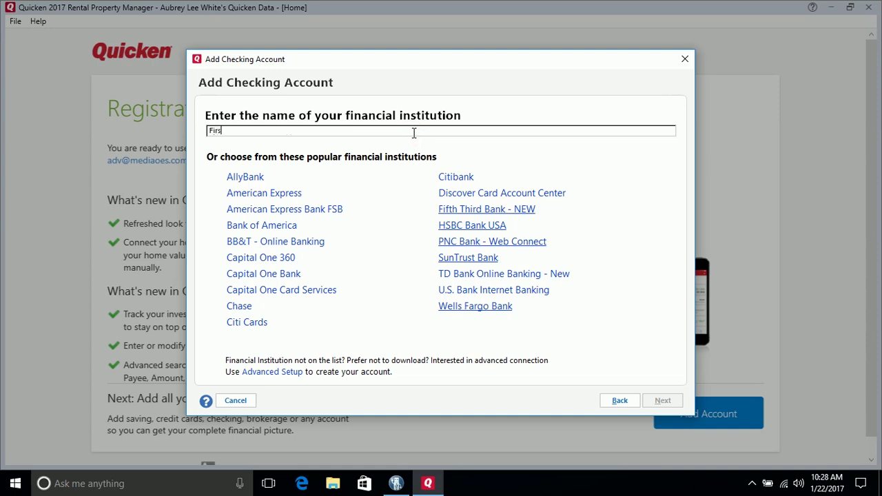
{"action": "type", "text": "t US"}
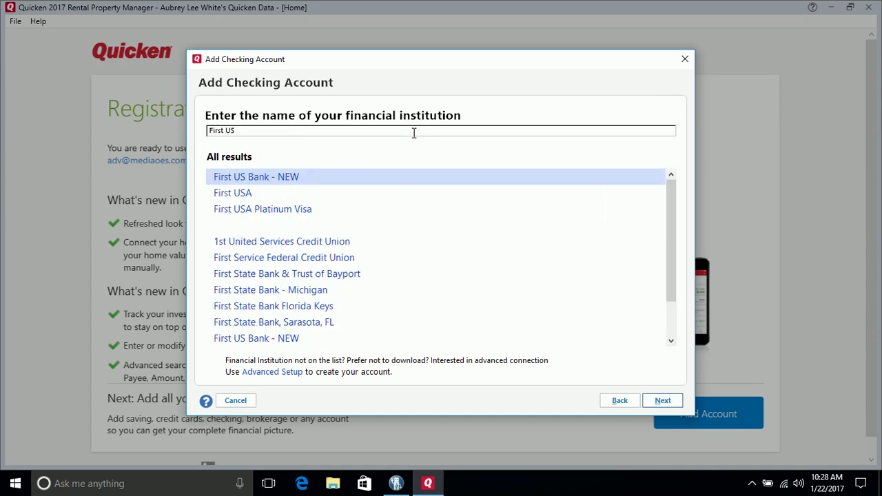
Select First US Bank - NEW, enter the NetTeller user ID and password, and save the password
{"action": "left_click", "coordinate": [258, 179]}
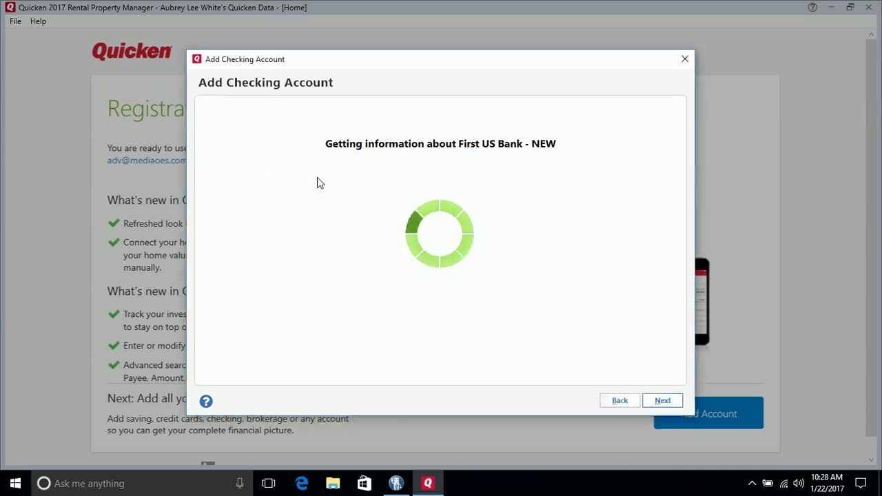
{"action": "left_click", "coordinate": [302, 189]}
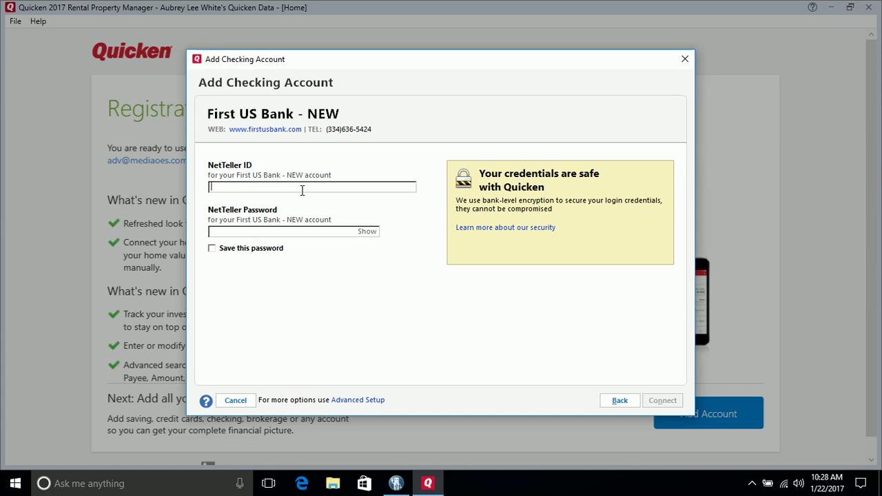
{"action": "key", "text": "Tab"}
{"action": "type", "text": "**"}
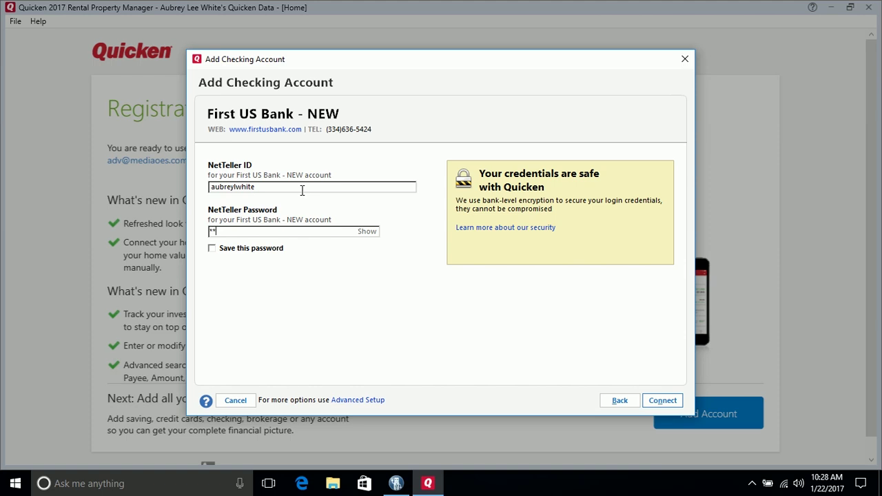
{"action": "type", "text": "*******"}
{"action": "left_click", "coordinate": [212, 248]}
Connect to First US Bank - NEW using the entered NetTeller credentials
{"action": "left_click", "coordinate": [663, 400]}
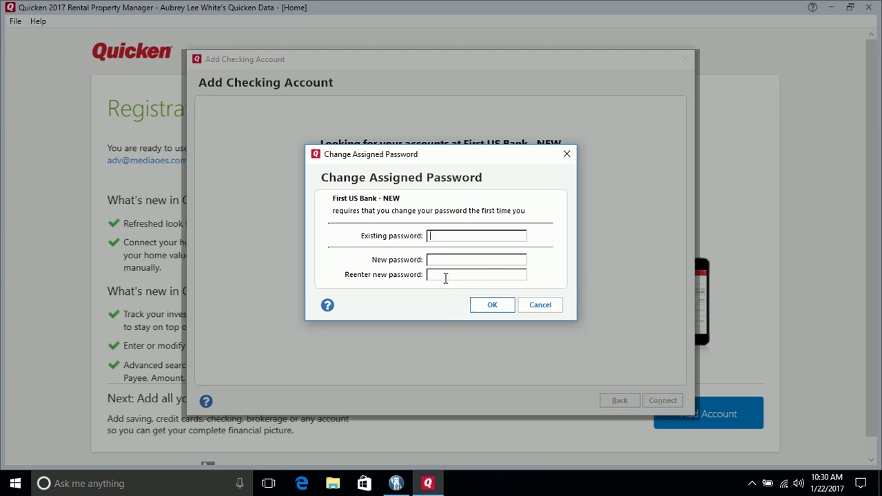
Submit the password change and acknowledge the security notice to list the three First US Bank accounts
{"action": "left_click", "coordinate": [486, 311]}
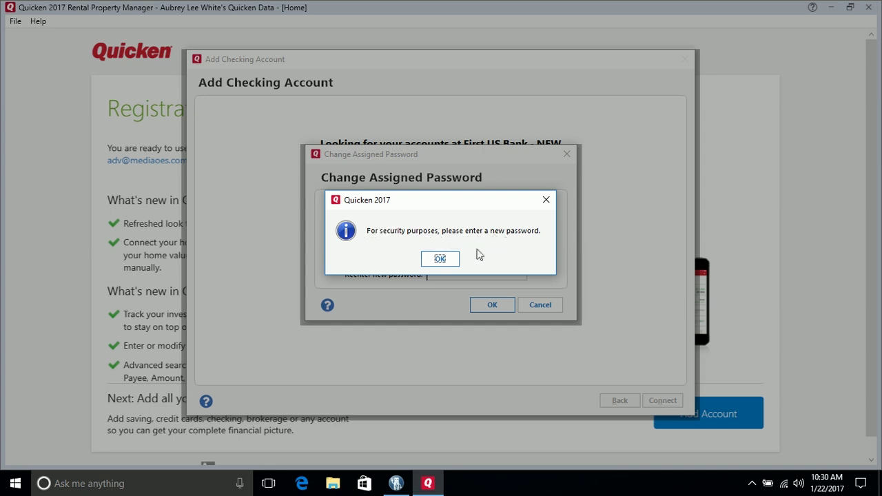
{"action": "left_click", "coordinate": [447, 262]}
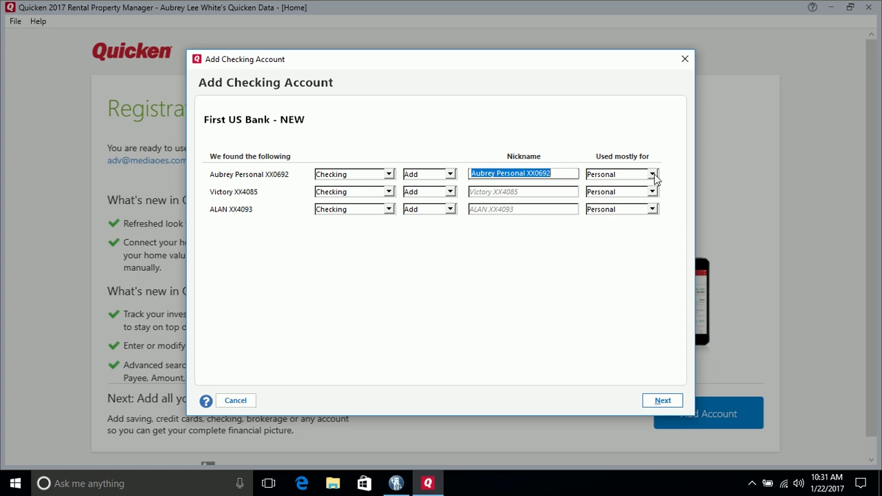
Keep the first account as Personal, set the second and third accounts to Ignore, and continue
{"action": "left_click", "coordinate": [653, 175]}
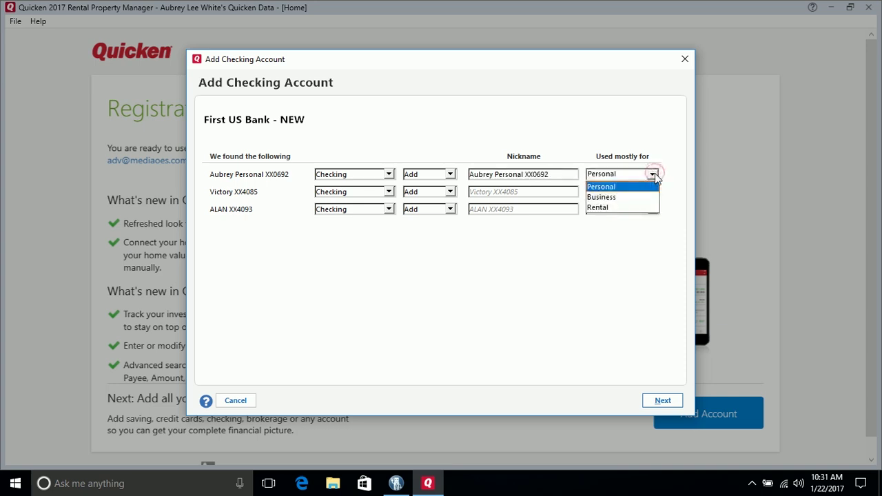
{"action": "left_click", "coordinate": [654, 173]}
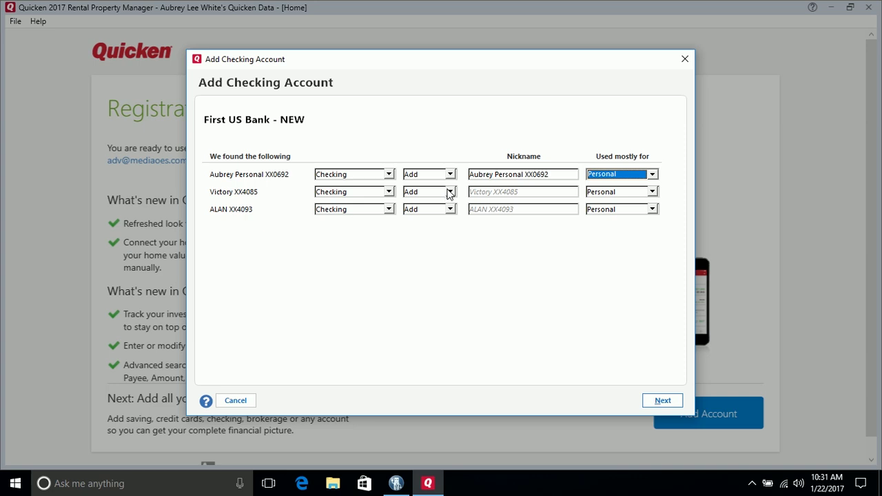
{"action": "left_click", "coordinate": [450, 192]}
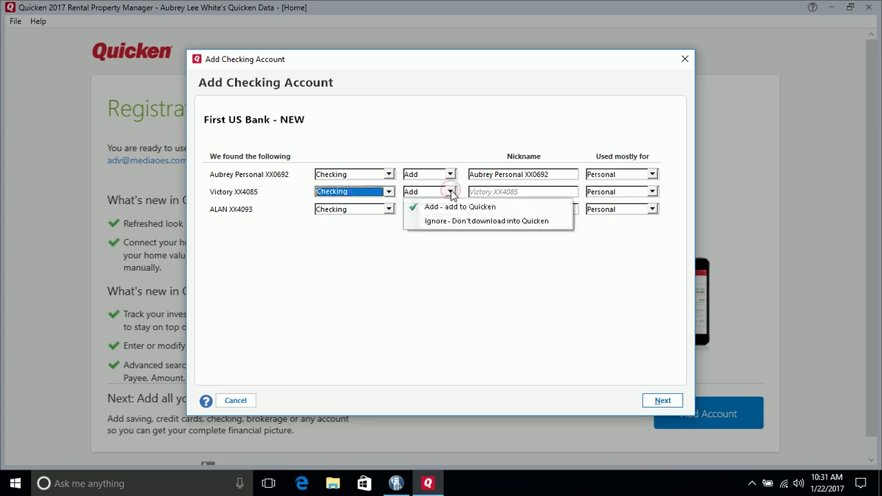
{"action": "left_click", "coordinate": [458, 221]}
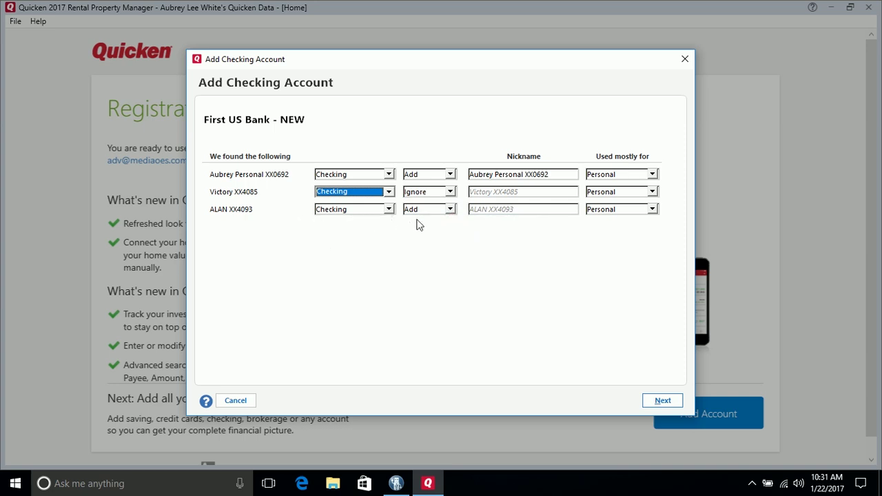
{"action": "left_click", "coordinate": [450, 210]}
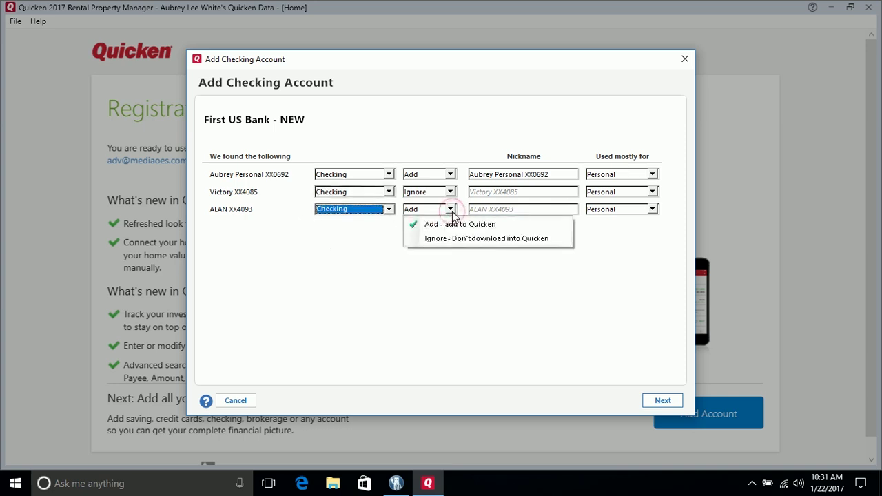
{"action": "left_click", "coordinate": [471, 238]}
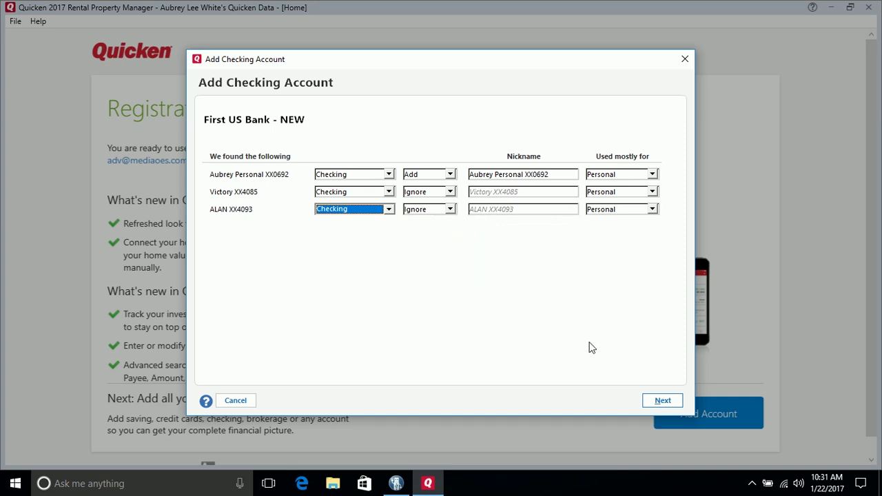
{"action": "left_click", "coordinate": [663, 401]}
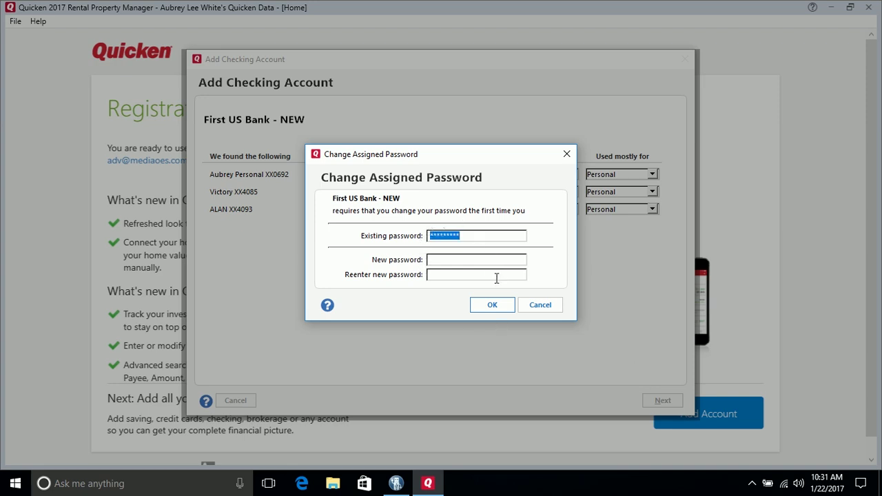
Clear the existing password and confirm, so the Personal account is added with 60 days of transactions
{"action": "key", "text": "BackSpace"}
{"action": "left_click", "coordinate": [495, 310]}
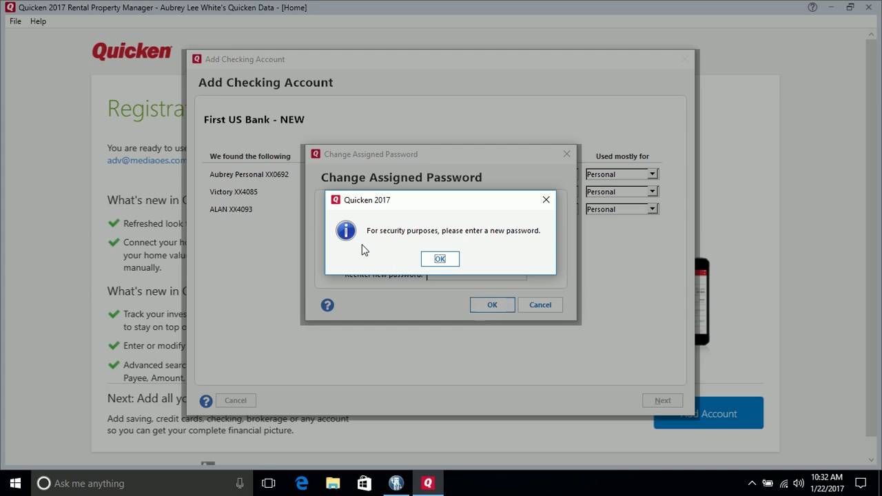
{"action": "left_click", "coordinate": [435, 259]}
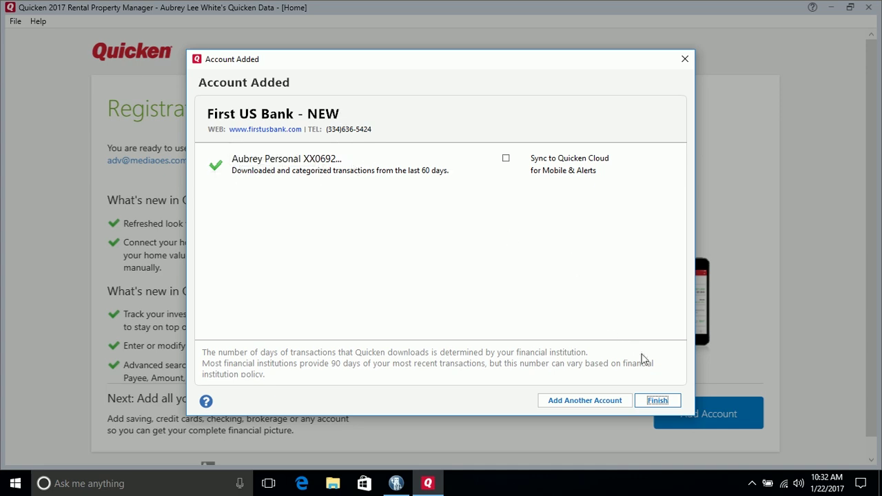
Finish the Account Added dialog to return Home with the checking account listed under Banking
{"action": "left_click", "coordinate": [662, 403]}
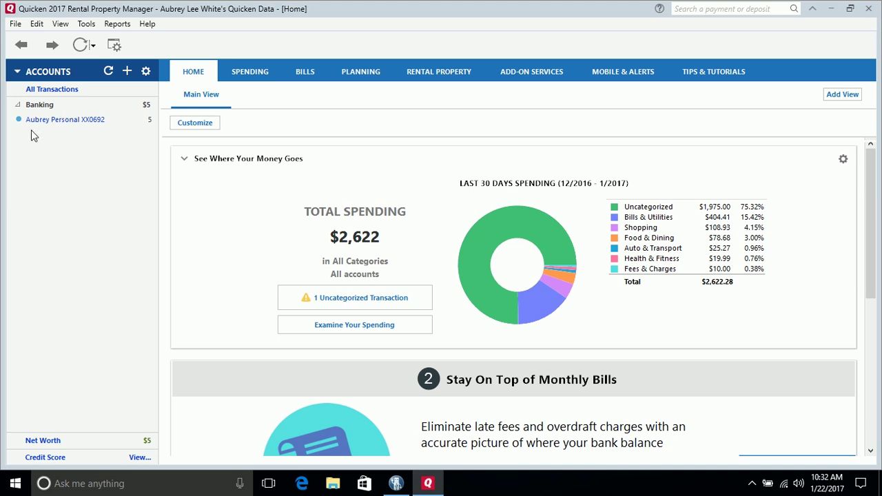
Open the personal checking register and scroll through its 44 transactions to the 4.53 balance
{"action": "left_click", "coordinate": [77, 120]}
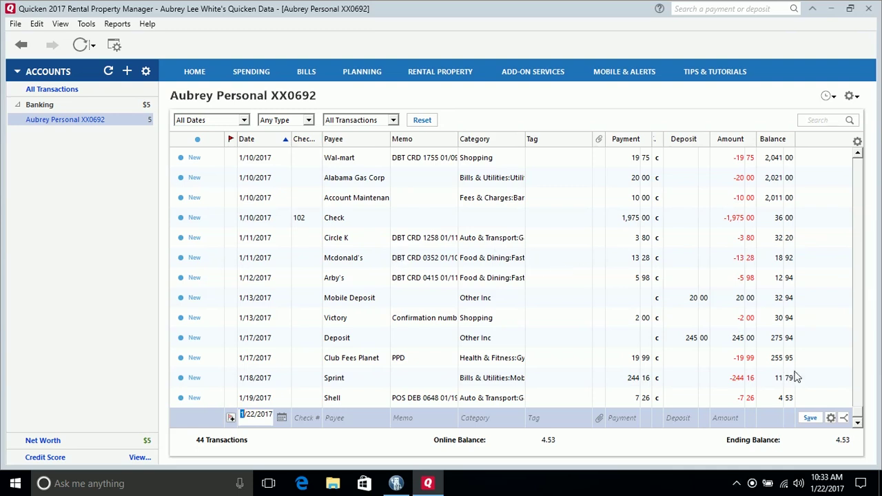
{"action": "left_click_drag", "start_coordinate": [859, 411], "coordinate": [855, 151]}
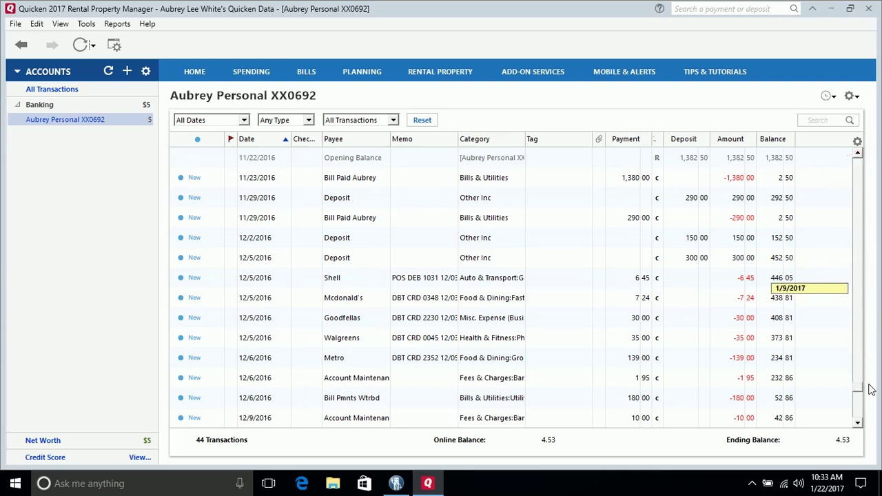
{"action": "left_click_drag", "start_coordinate": [870, 390], "coordinate": [860, 418]}
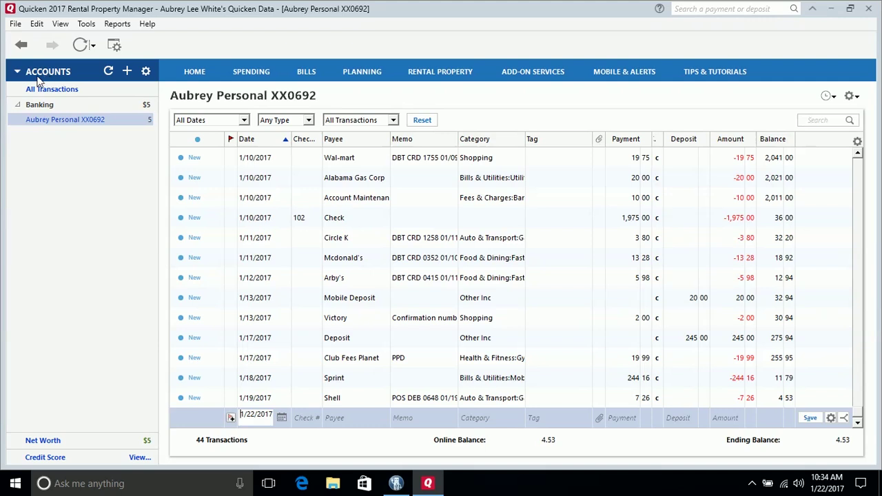
Start adding a new checking account and go to its Advanced Setup page
{"action": "left_click", "coordinate": [128, 72]}
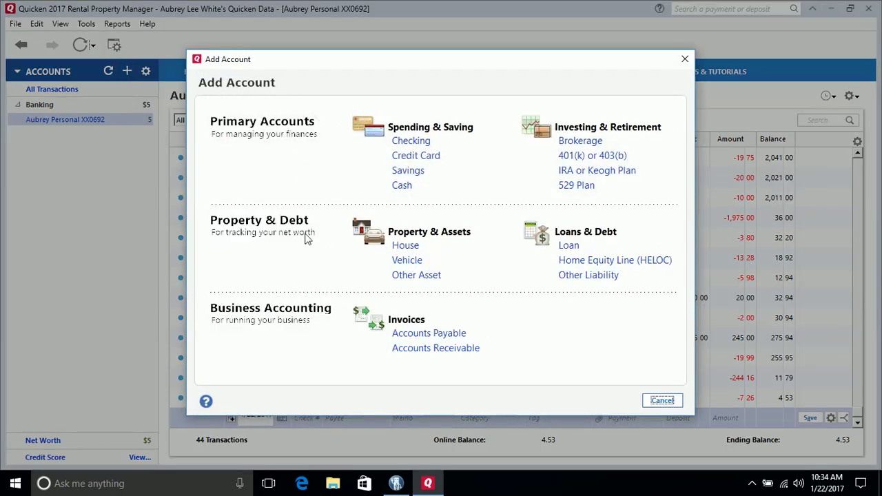
{"action": "left_click", "coordinate": [666, 403]}
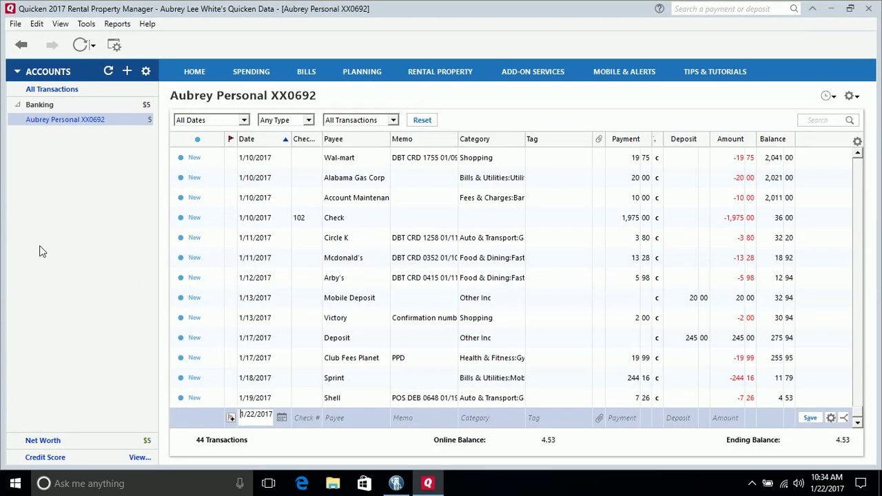
{"action": "left_click", "coordinate": [83, 25]}
{"action": "left_click", "coordinate": [113, 55]}
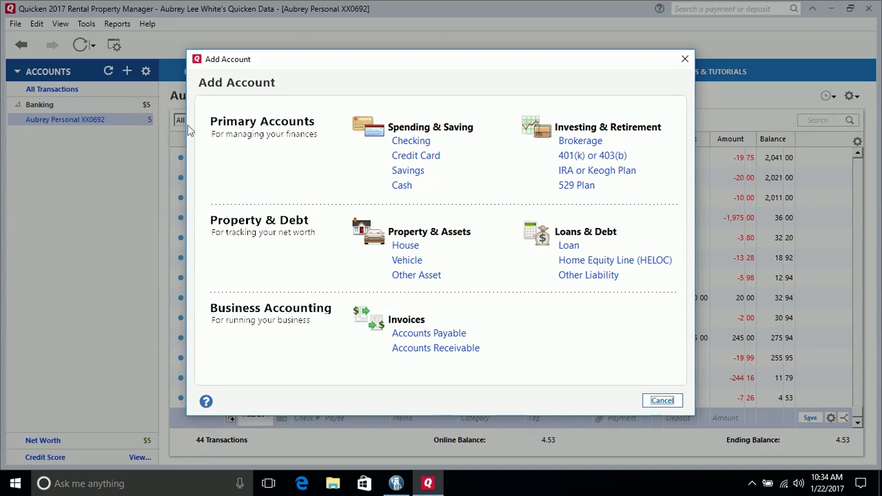
{"action": "left_click", "coordinate": [409, 142]}
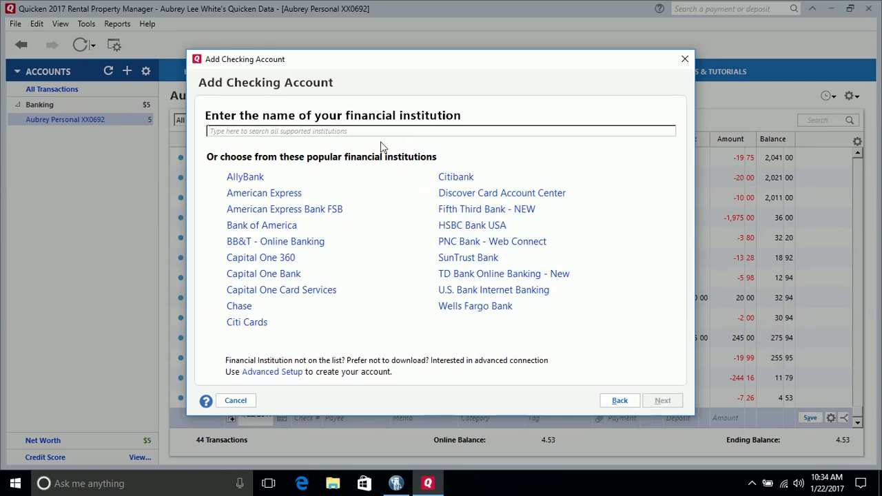
{"action": "left_click", "coordinate": [272, 373]}
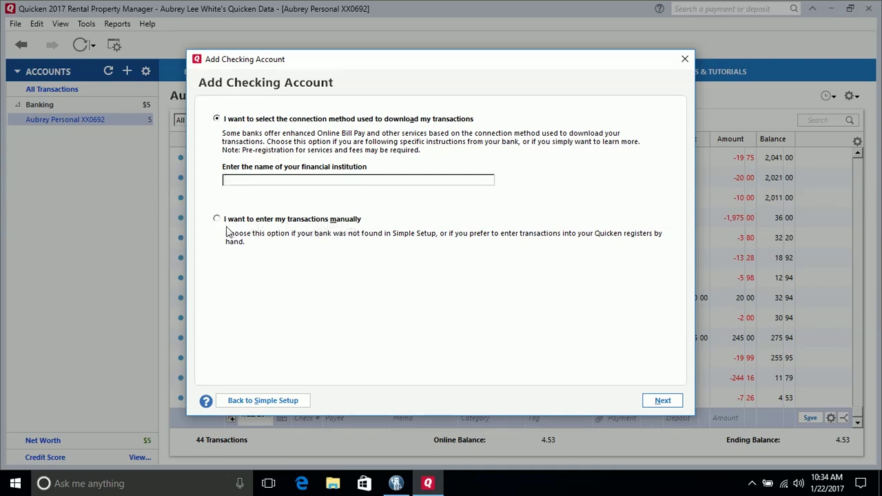
Choose manual transaction entry and name the account 'Quicken Guy Checking'
{"action": "left_click", "coordinate": [215, 221]}
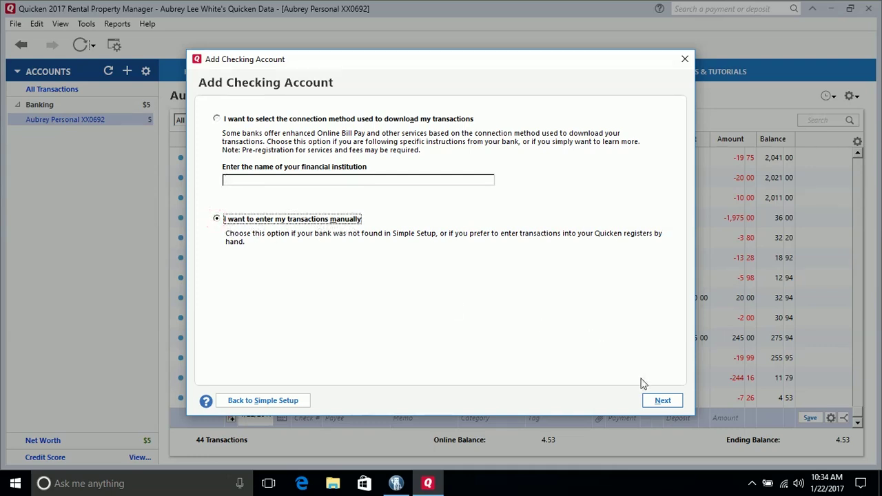
{"action": "left_click", "coordinate": [662, 403]}
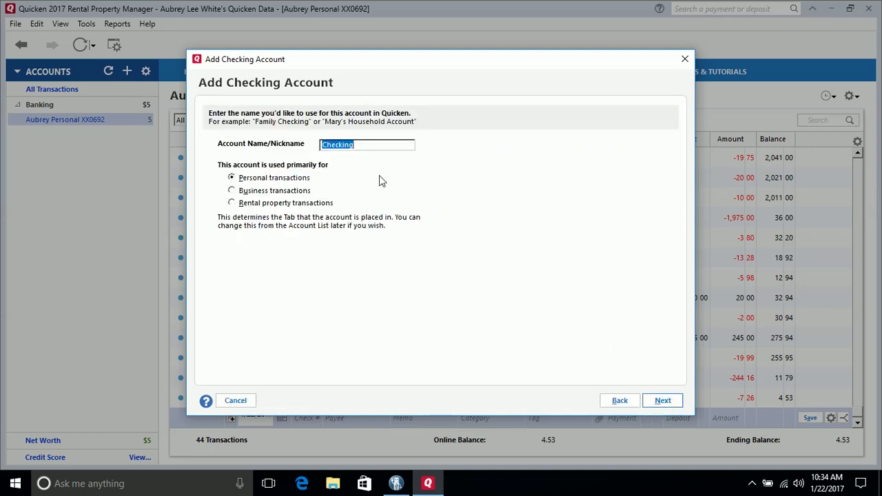
{"action": "type", "text": "A"}
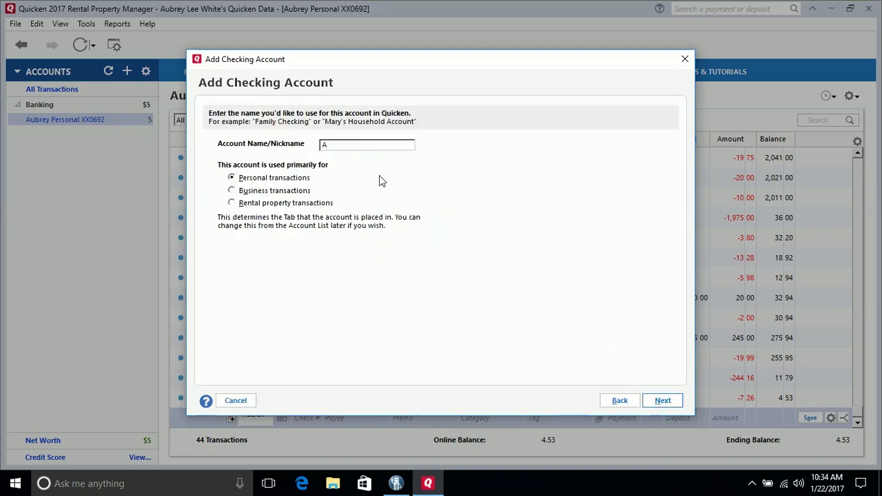
{"action": "key", "text": "BackSpace"}
{"action": "type", "text": "Quicken Guy Checking"}
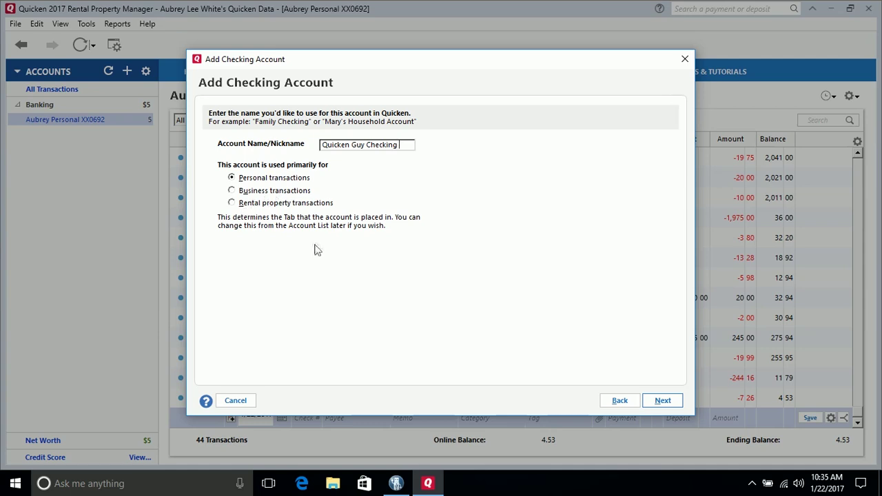
{"action": "left_click", "coordinate": [663, 401]}
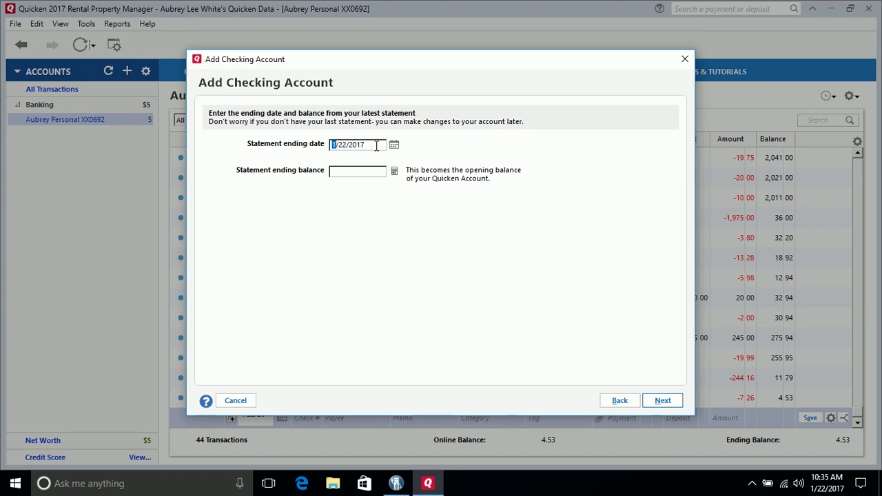
Fill in the statement ending date and balance and finish creating the account
{"action": "left_click", "coordinate": [365, 173]}
{"action": "left_click", "coordinate": [377, 147]}
{"action": "left_click", "coordinate": [373, 173]}
{"action": "left_click", "coordinate": [663, 402]}
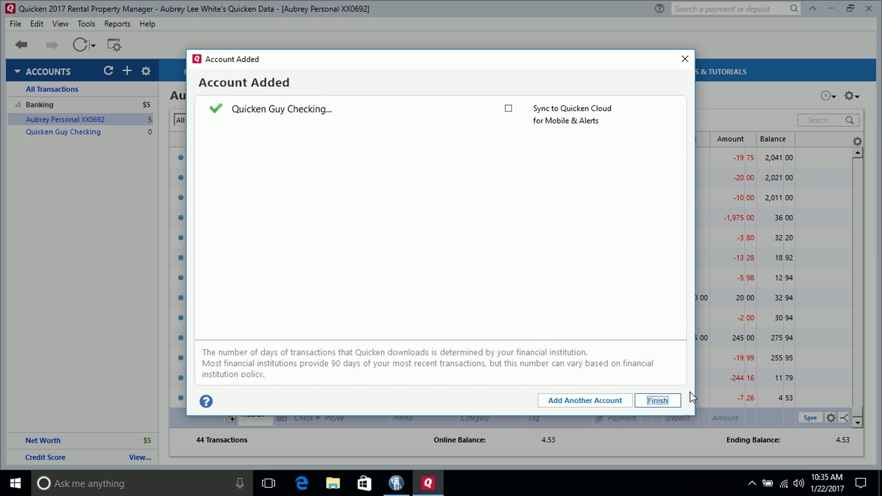
Close the Account Added confirmation to open the Quicken Guy Checking register with its 0.00 opening balance
{"action": "left_click", "coordinate": [658, 403]}
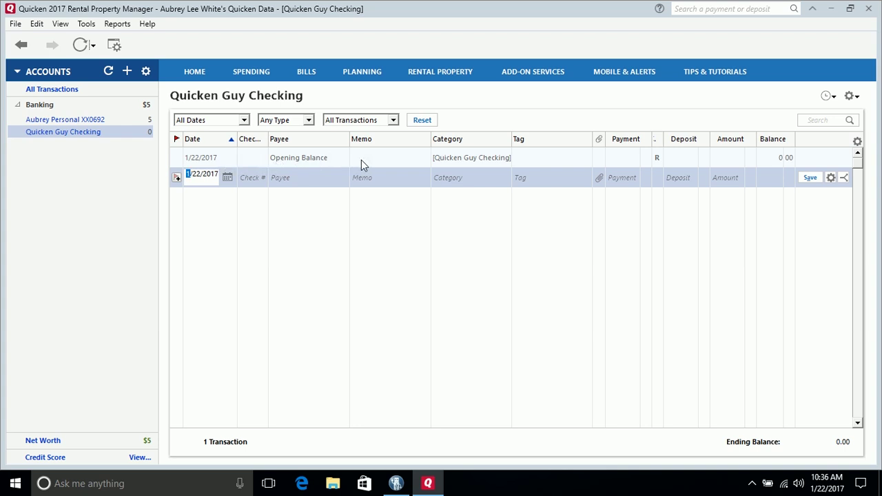
Delete the reconciled Opening Balance transaction from the Quicken Guy Checking register
{"action": "right_click", "coordinate": [280, 161]}
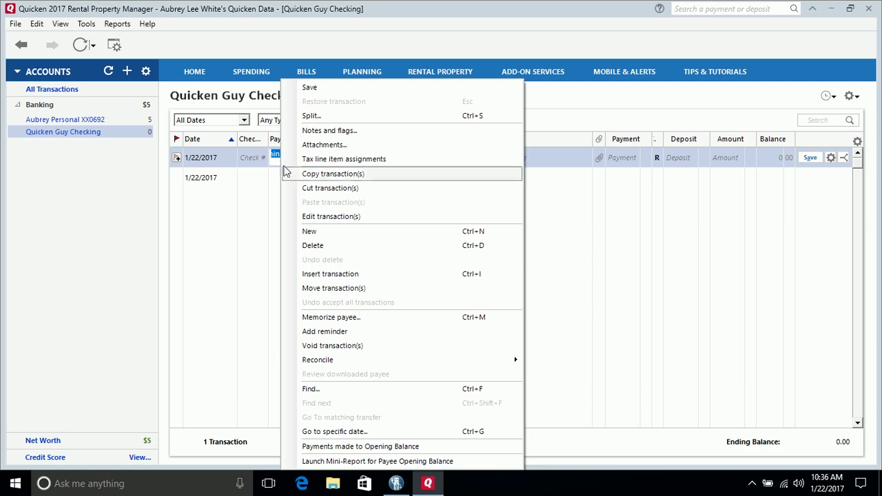
{"action": "left_click", "coordinate": [314, 245]}
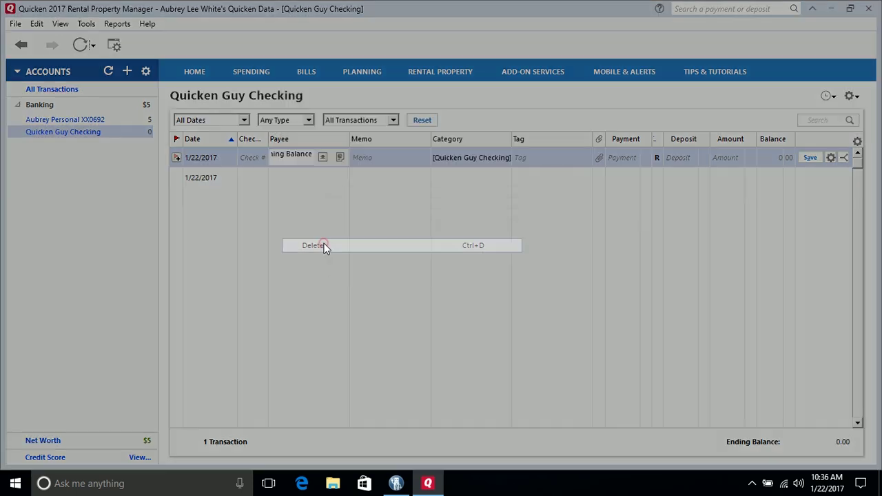
{"action": "left_click", "coordinate": [415, 261]}
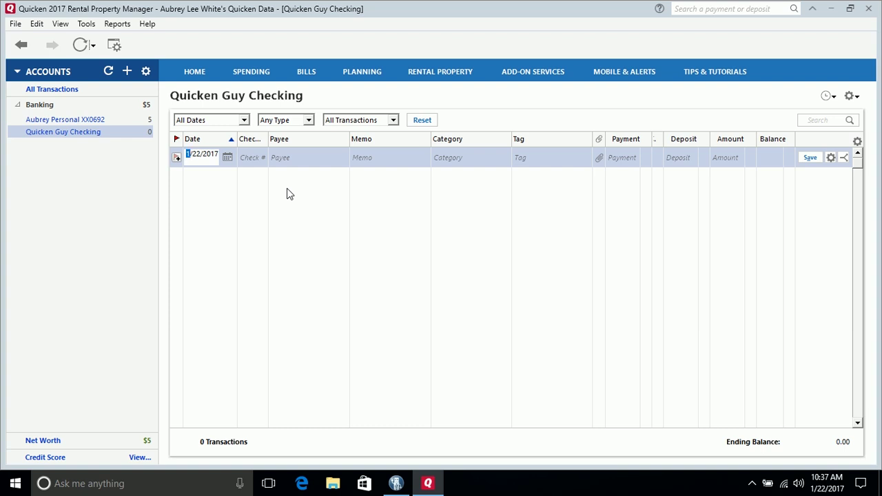
Start a new transaction dated 1/01/2017 and widen the Check # column
{"action": "type", "text": "1/01/2017"}
{"action": "key", "text": "Tab"}
{"action": "left_click", "coordinate": [268, 140]}
{"action": "left_click_drag", "start_coordinate": [268, 140], "coordinate": [295, 140]}
{"action": "key", "text": "Tab"}
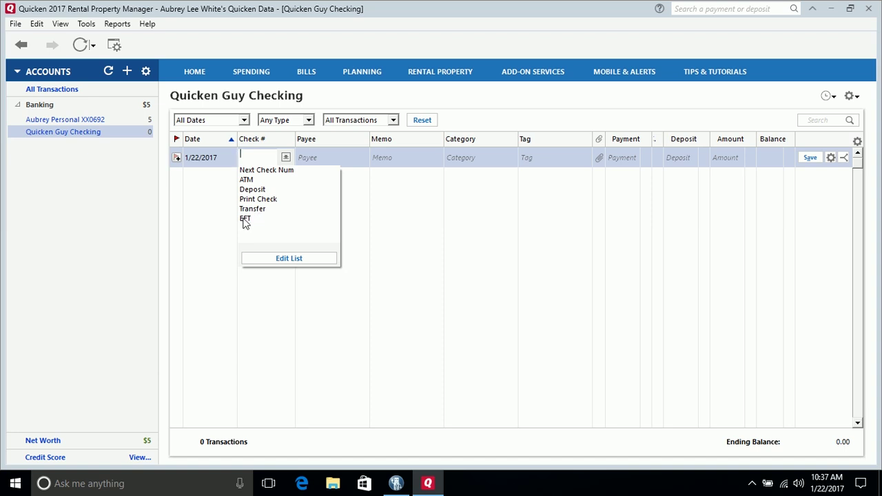
Mark the new transaction as EFT, pick payee Alabama Gas Corp, and widen the Payee column
{"action": "left_click", "coordinate": [245, 219]}
{"action": "left_click", "coordinate": [327, 158]}
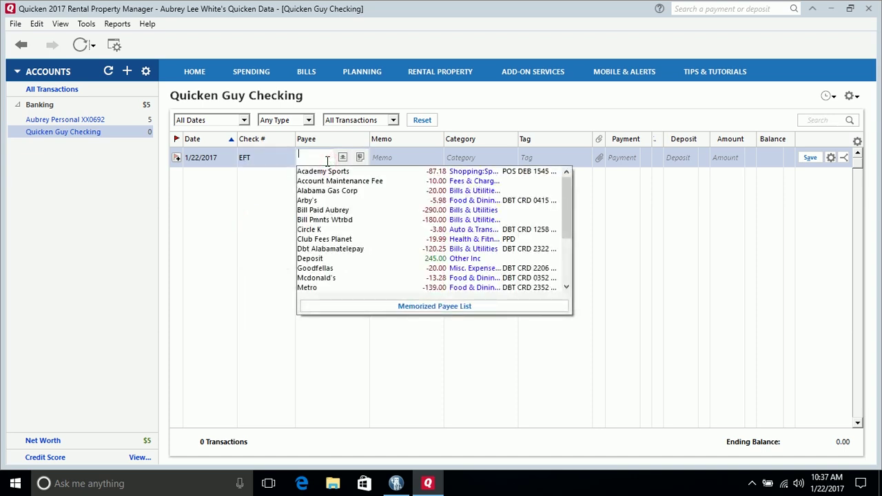
{"action": "type", "text": "la"}
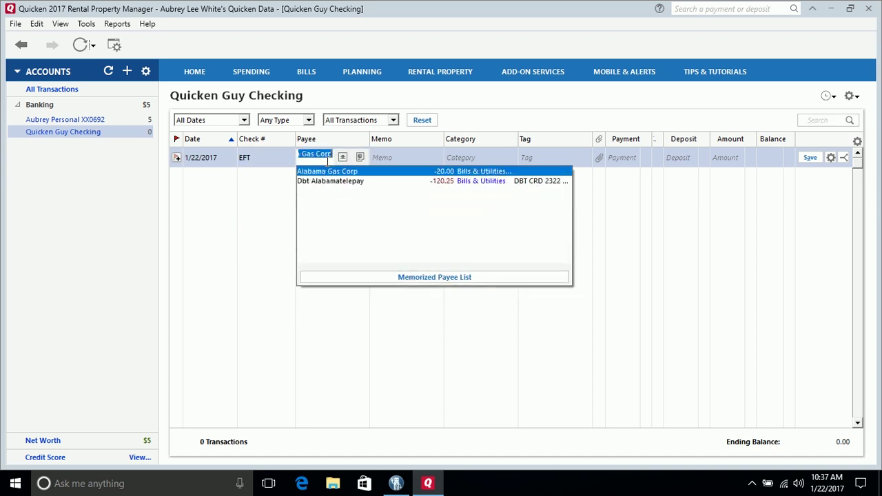
{"action": "left_click", "coordinate": [328, 161]}
{"action": "left_click", "coordinate": [372, 137]}
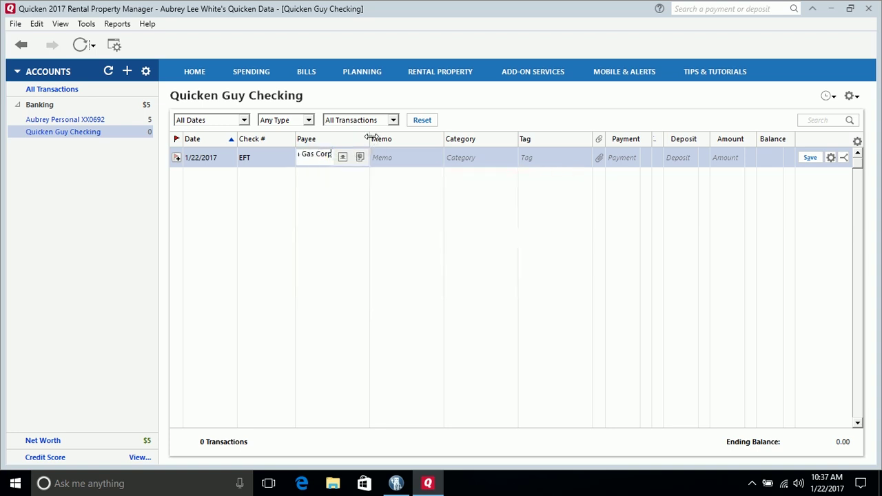
{"action": "left_click_drag", "start_coordinate": [367, 138], "coordinate": [406, 138]}
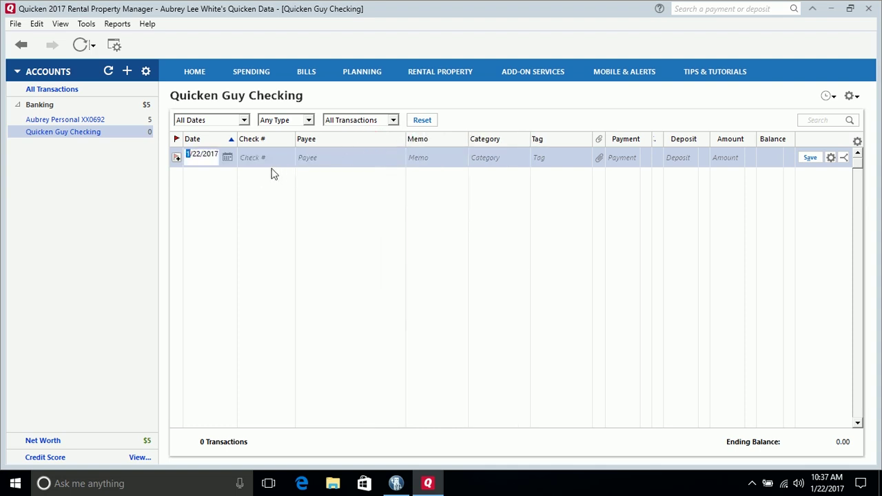
Mark the new transaction as EFT and set its payee to Alabama Gas Corp
{"action": "left_click", "coordinate": [256, 160]}
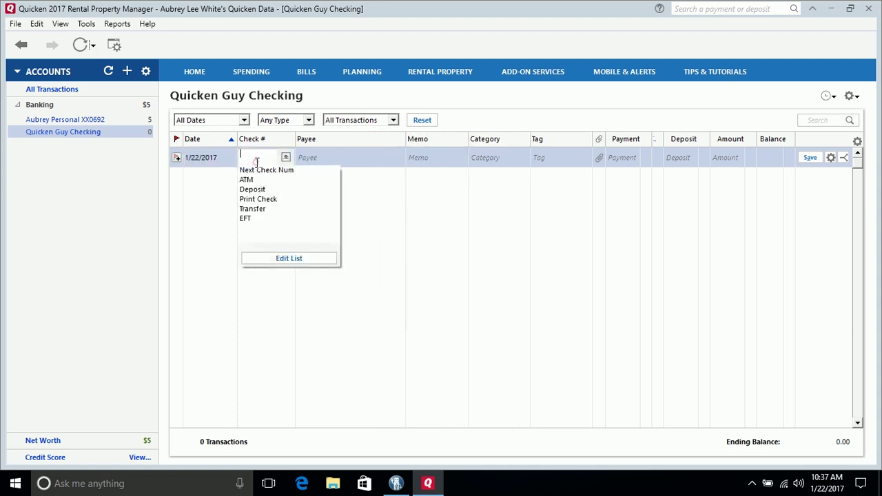
{"action": "left_click", "coordinate": [246, 218]}
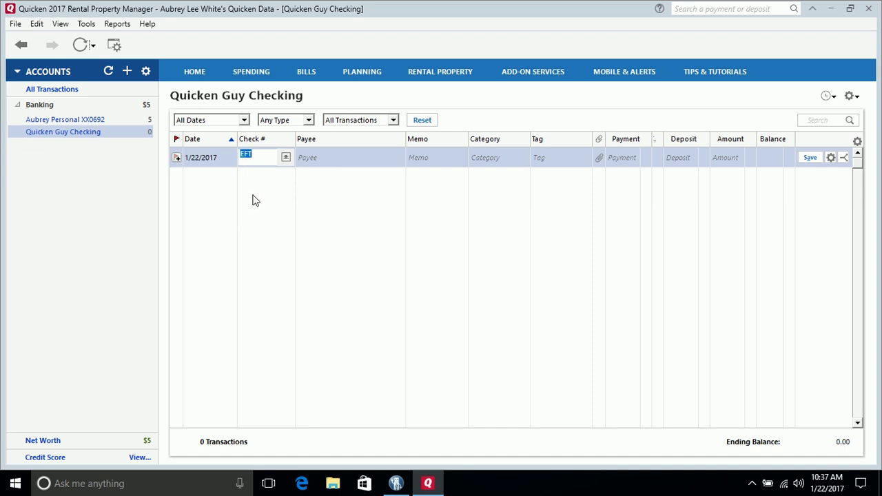
{"action": "left_click", "coordinate": [331, 163]}
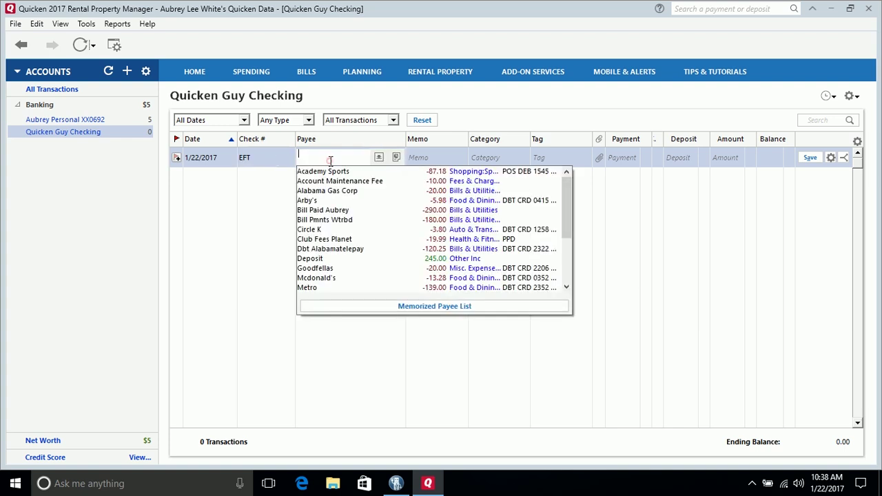
{"action": "type", "text": "A"}
{"action": "key", "text": "BackSpace"}
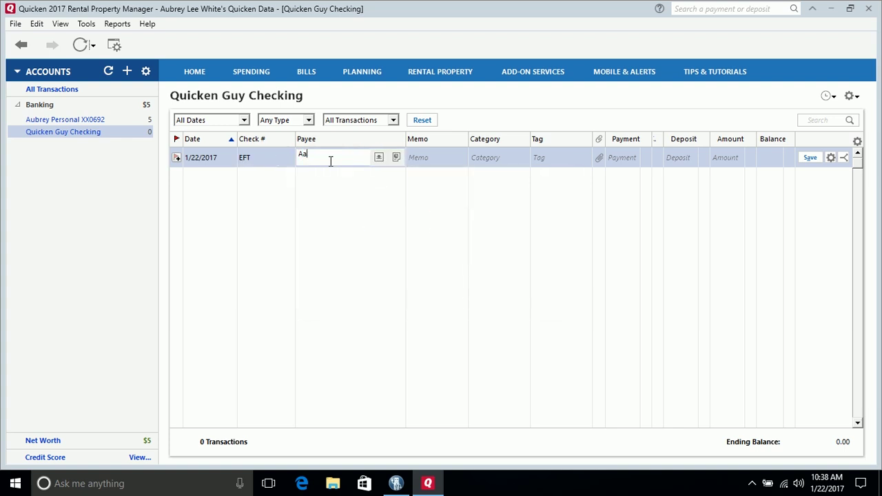
{"action": "type", "text": "laga"}
{"action": "key", "text": "BackSpace"}
{"action": "key", "text": "BackSpace"}
{"action": "key", "text": "BackSpace"}
{"action": "key", "text": "BackSpace"}
{"action": "key", "text": "BackSpace"}
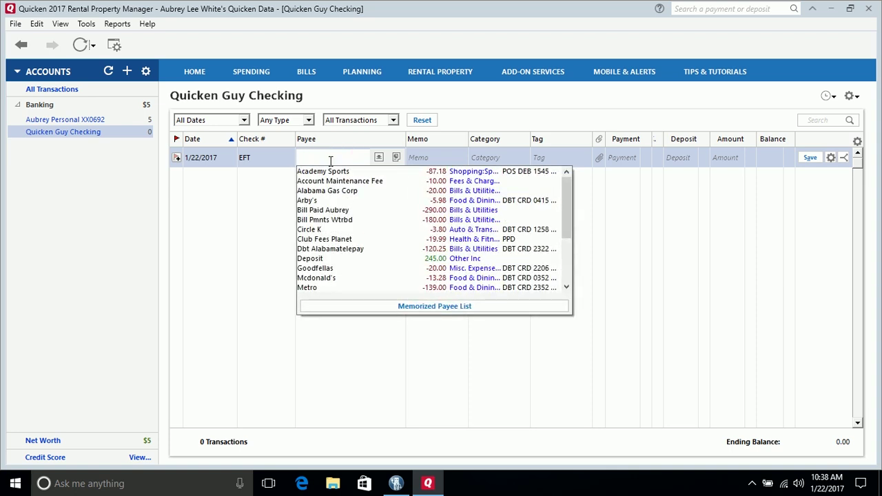
{"action": "type", "text": "Alabama Gas Corp"}
{"action": "left_click", "coordinate": [331, 160]}
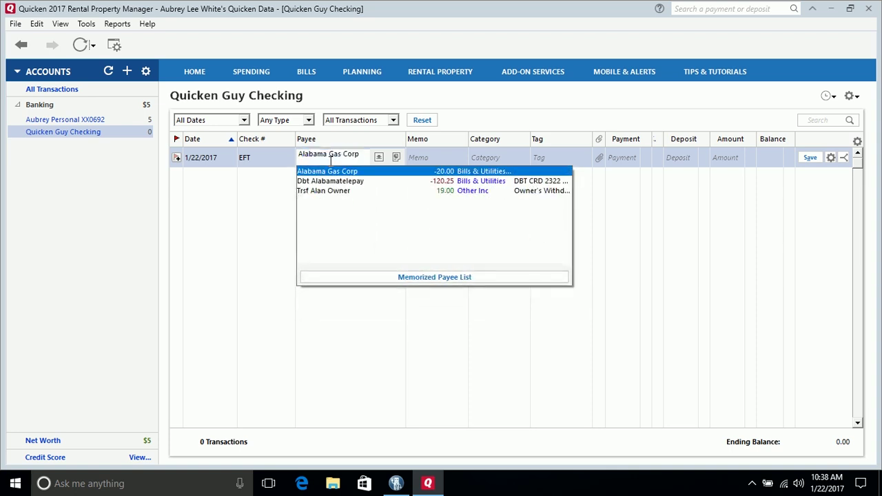
Enter the memo 'December Gas Payment' for this payment
{"action": "left_click", "coordinate": [442, 155]}
{"action": "left_click", "coordinate": [441, 157]}
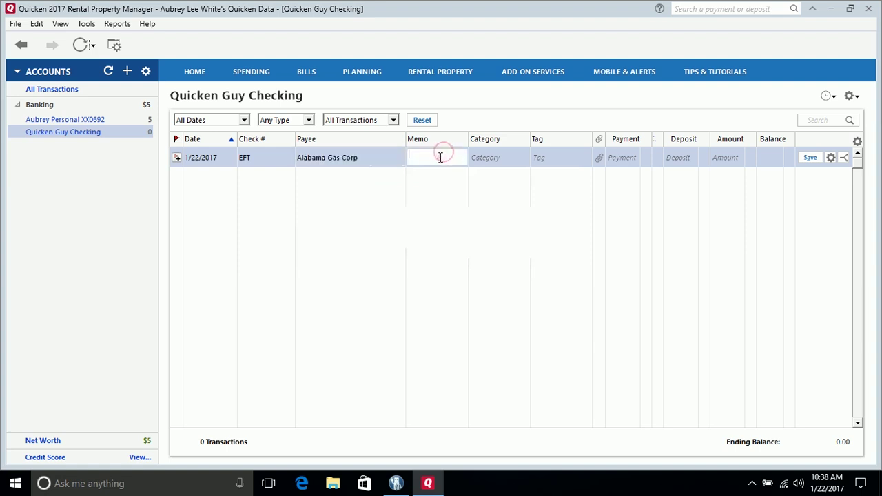
{"action": "type", "text": "January Gas Pa"}
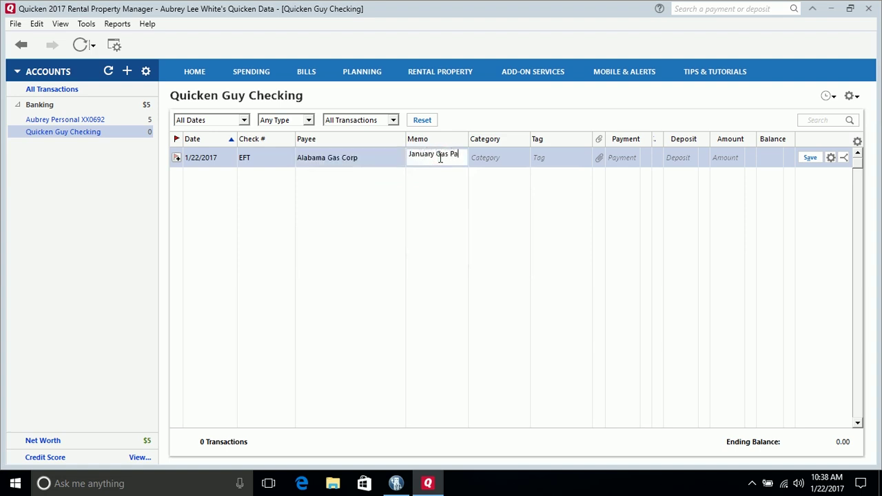
{"action": "type", "text": "yment"}
{"action": "key", "text": "BackSpace"}
{"action": "key", "text": "BackSpace"}
{"action": "key", "text": "BackSpace"}
{"action": "key", "text": "BackSpace"}
{"action": "key", "text": "BackSpace"}
{"action": "key", "text": "BackSpace"}
{"action": "key", "text": "BackSpace"}
{"action": "key", "text": "BackSpace"}
{"action": "key", "text": "BackSpace"}
{"action": "key", "text": "BackSpace"}
{"action": "key", "text": "BackSpace"}
{"action": "key", "text": "BackSpace"}
{"action": "key", "text": "BackSpace"}
{"action": "key", "text": "BackSpace"}
{"action": "key", "text": "BackSpace"}
{"action": "key", "text": "BackSpace"}
{"action": "key", "text": "BackSpace"}
{"action": "key", "text": "BackSpace"}
{"action": "key", "text": "BackSpace"}
{"action": "type", "text": "December Gas Payment"}
{"action": "left_click", "coordinate": [518, 162]}
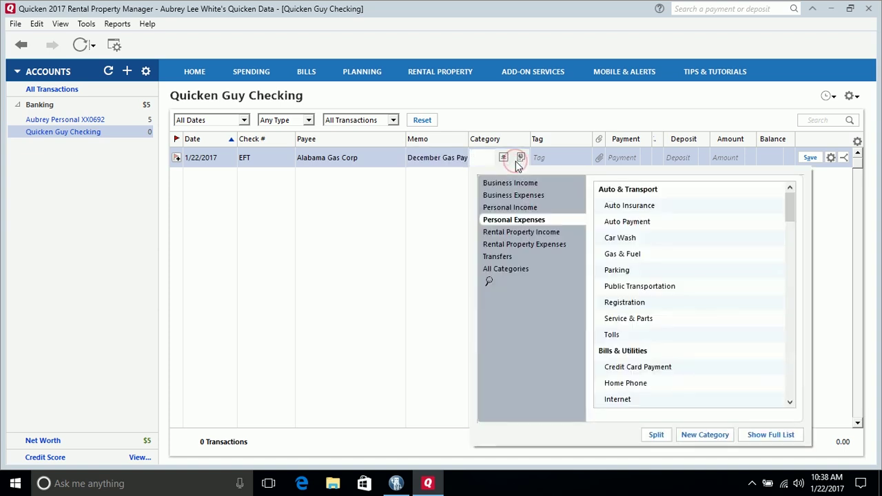
Categorize the payment as Bills & Utilities: Utilities, enter 200.00, and save it
{"action": "type", "text": "Uti"}
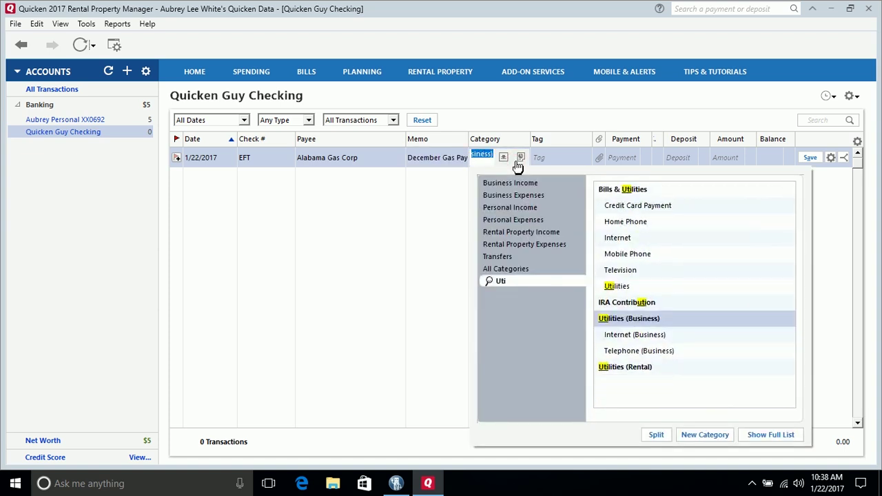
{"action": "left_click", "coordinate": [621, 287]}
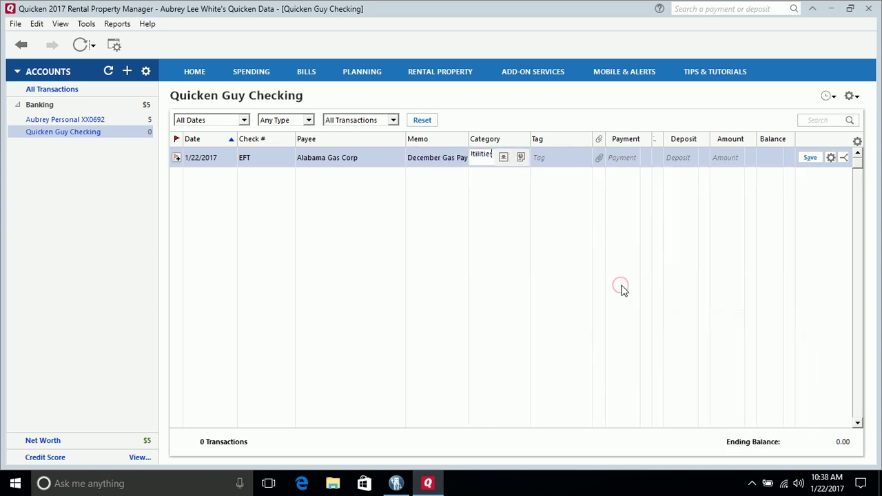
{"action": "left_click", "coordinate": [622, 159]}
{"action": "type", "text": "200.00"}
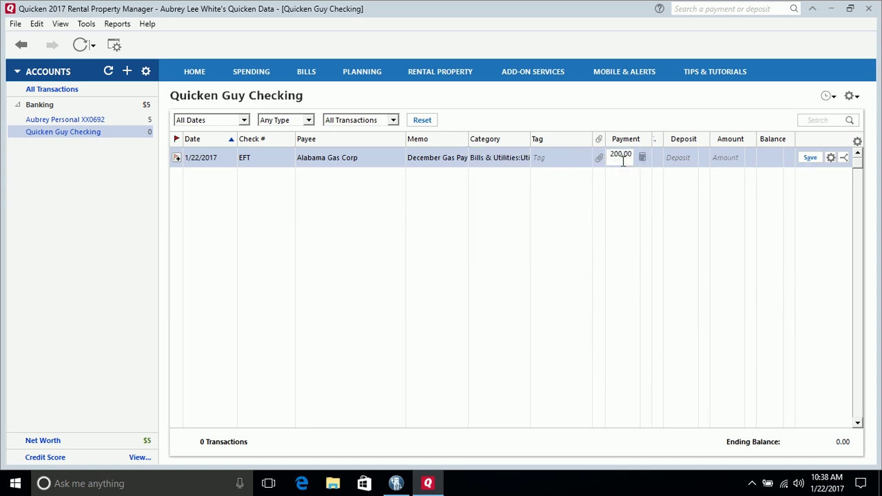
{"action": "key", "text": "Tab"}
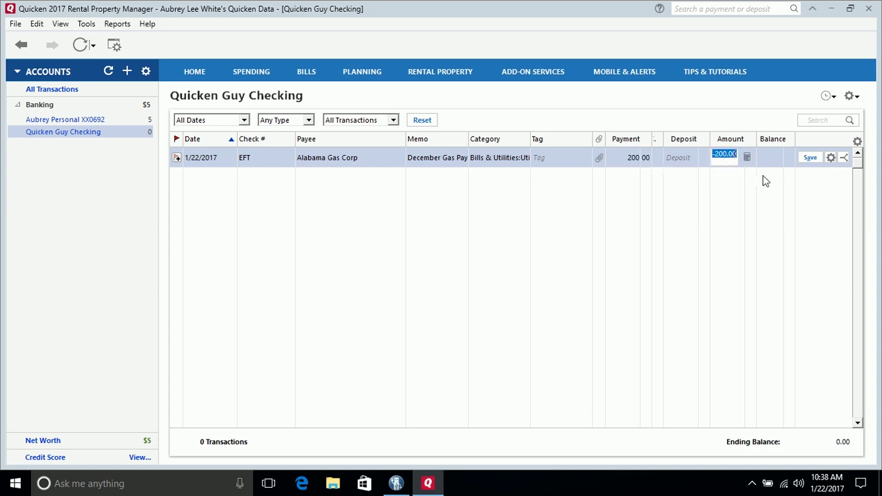
{"action": "key", "text": "Tab"}
{"action": "left_click", "coordinate": [810, 159]}
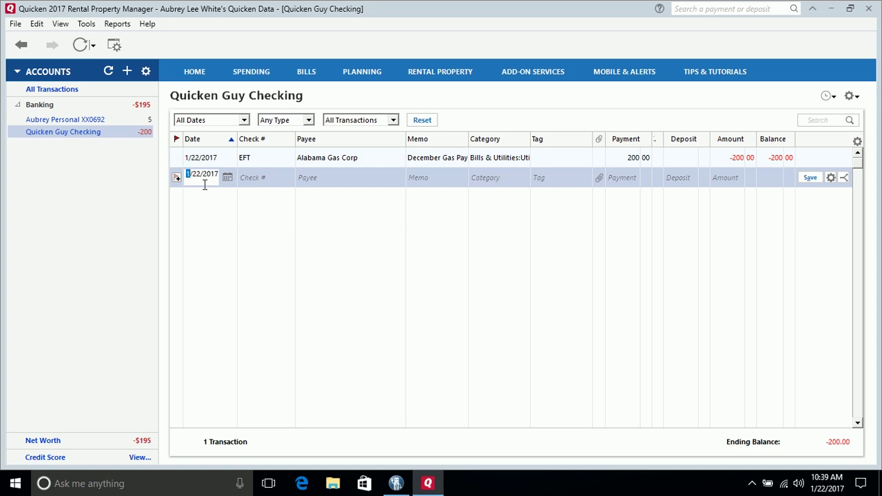
Enter 12/31/2016 as the new register entry's date
{"action": "type", "text": "12"}
{"action": "type", "text": "/31/"}
{"action": "type", "text": "2016"}
{"action": "key", "text": "Tab"}
{"action": "key", "text": "Tab"}
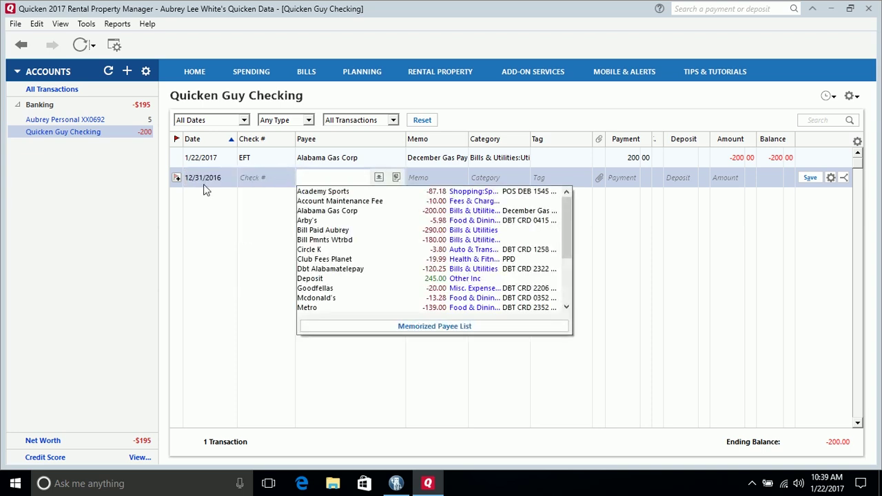
Set the payee to Deposit with memo 'December Ending Balance'
{"action": "type", "text": "Opening"}
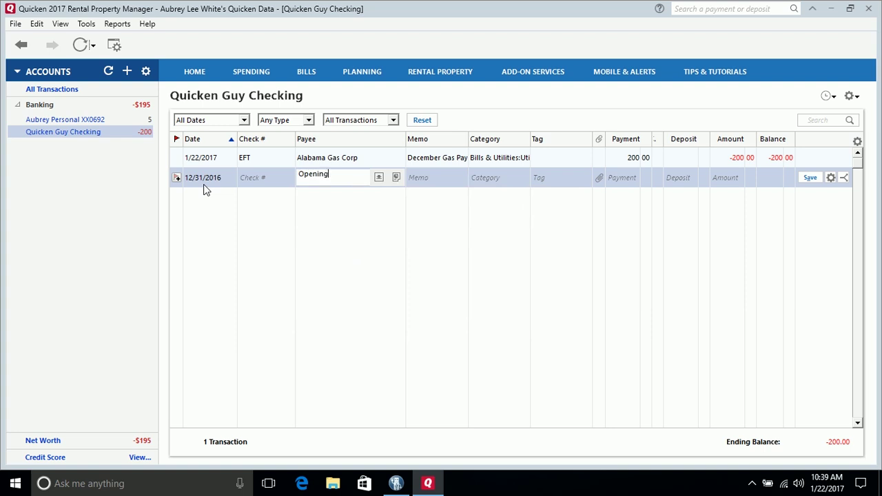
{"action": "key", "text": "BackSpace"}
{"action": "key", "text": "BackSpace"}
{"action": "key", "text": "BackSpace"}
{"action": "key", "text": "BackSpace"}
{"action": "key", "text": "BackSpace"}
{"action": "key", "text": "BackSpace"}
{"action": "key", "text": "BackSpace"}
{"action": "type", "text": "De"}
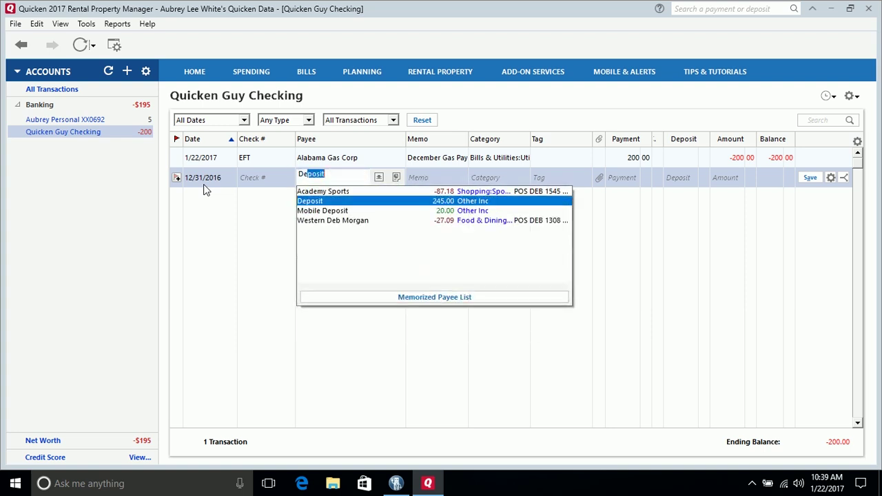
{"action": "type", "text": "po"}
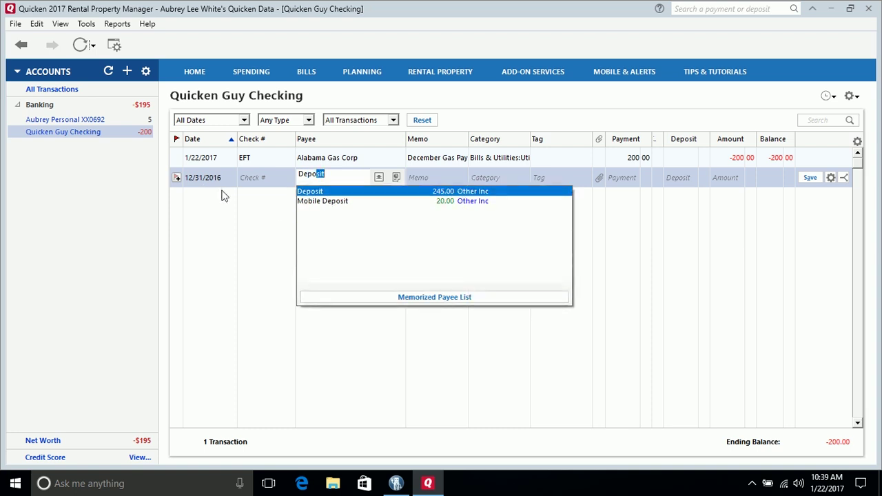
{"action": "left_click", "coordinate": [346, 193]}
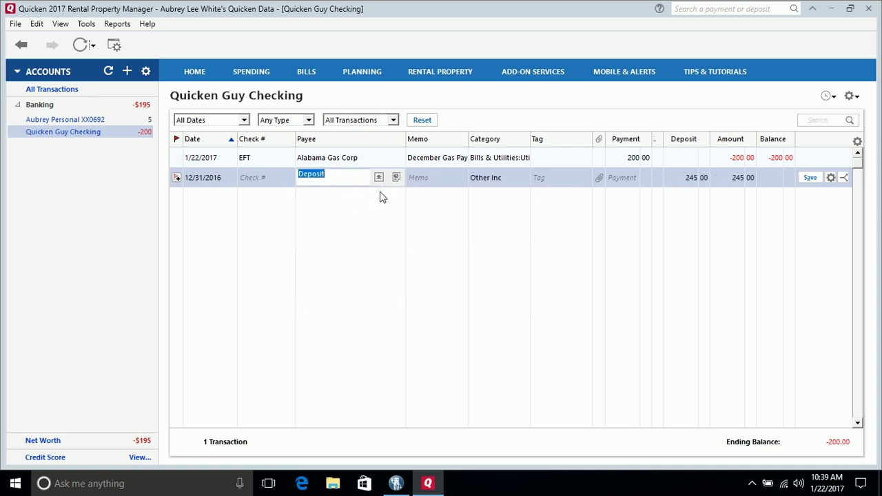
{"action": "key", "text": "Tab"}
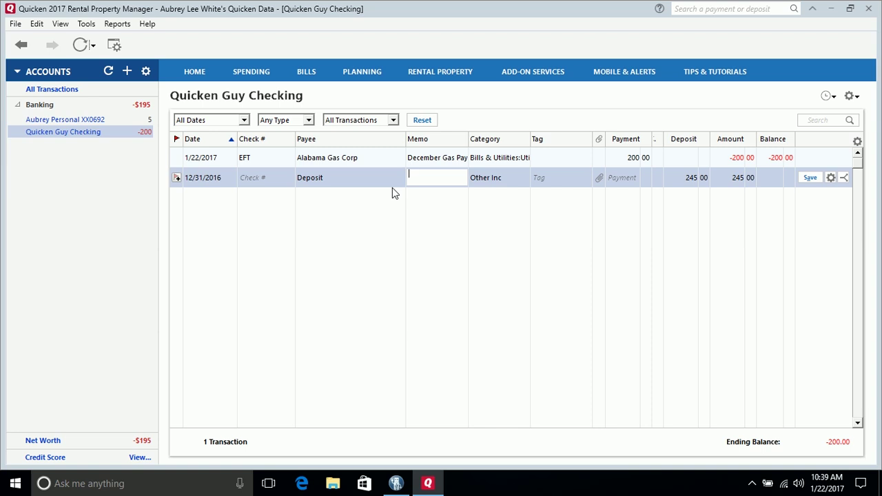
{"action": "type", "text": "ecember Endi"}
{"action": "type", "text": "ng Balance"}
{"action": "key", "text": "Tab"}
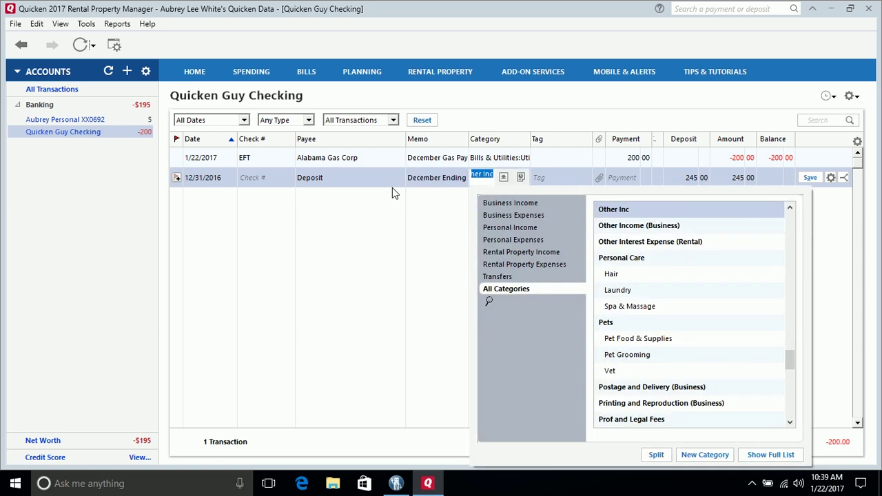
Keep category Other Inc, enter a 1,000.00 deposit, and save the transaction
{"action": "key", "text": "Tab"}
{"action": "key", "text": "Tab"}
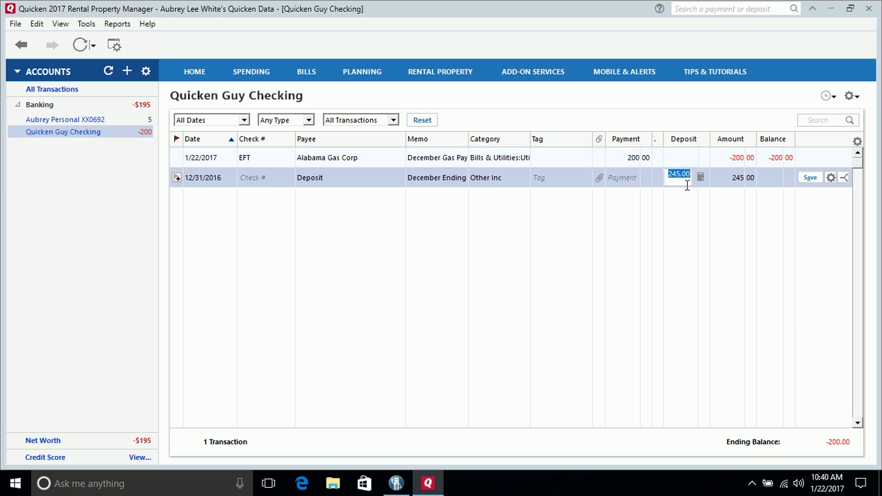
{"action": "type", "text": "1000.00"}
{"action": "key", "text": "BackSpace"}
{"action": "key", "text": "BackSpace"}
{"action": "key", "text": "BackSpace"}
{"action": "key", "text": "Tab"}
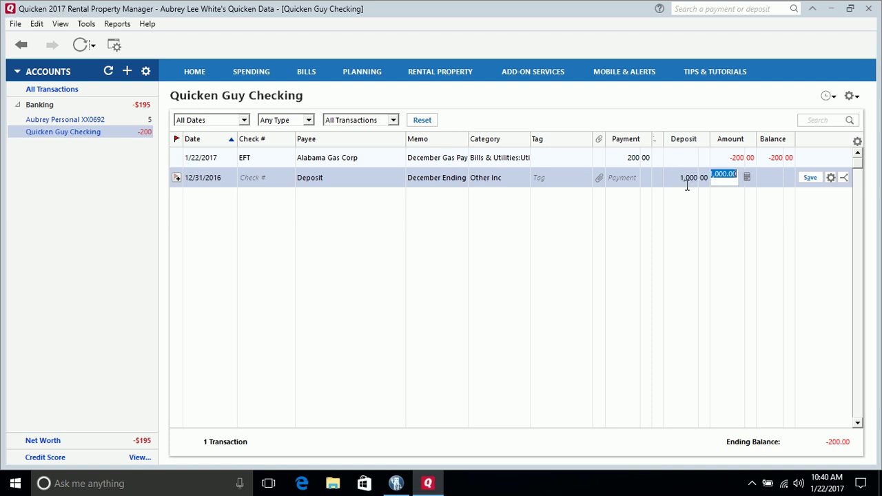
{"action": "key", "text": "Tab"}
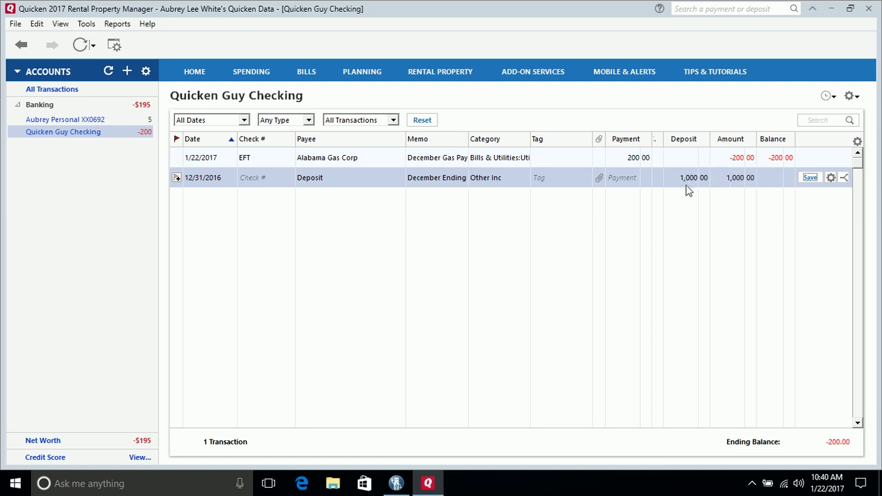
{"action": "left_click", "coordinate": [809, 177]}
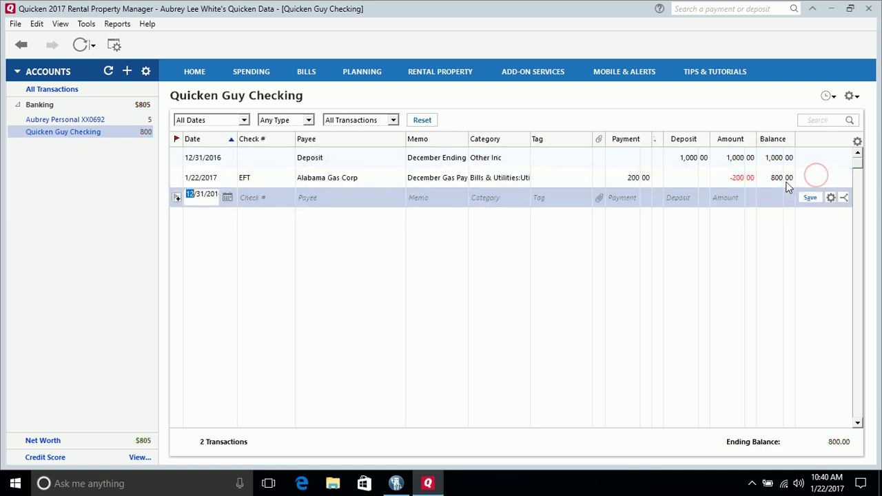